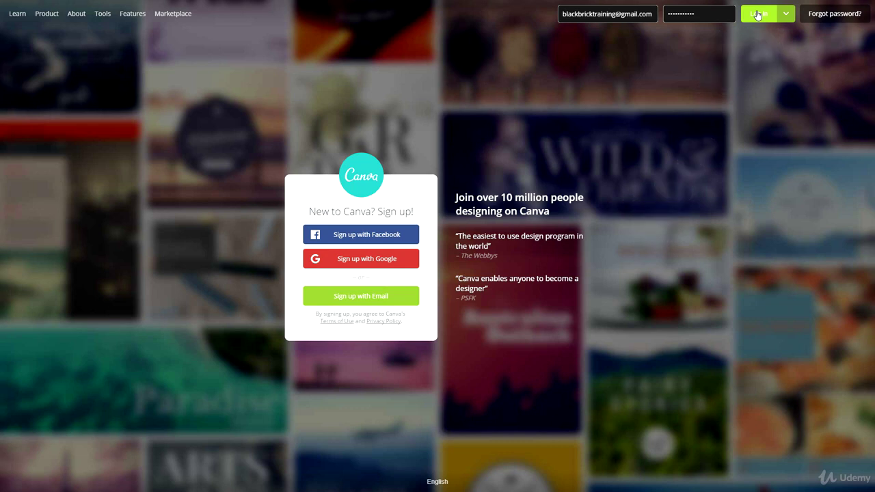
Log in to the existing account with the filled-in e-mail and password.
{"action": "left_click", "coordinate": [757, 14]}
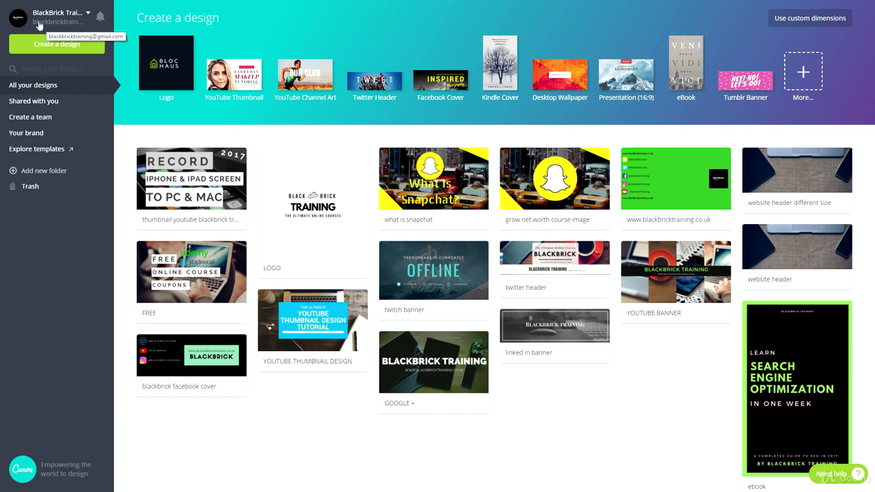
Look at the account options and at the copy and trash options of the first saved design.
{"action": "left_click", "coordinate": [85, 13]}
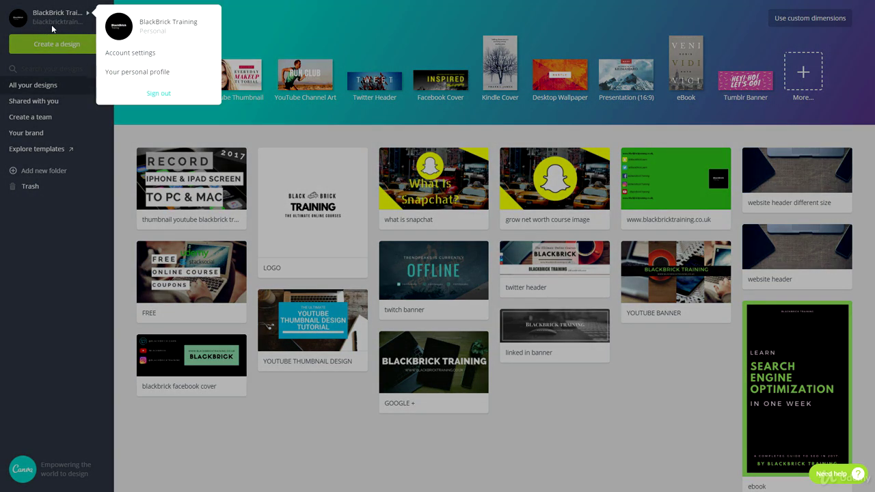
{"action": "left_click", "coordinate": [121, 90]}
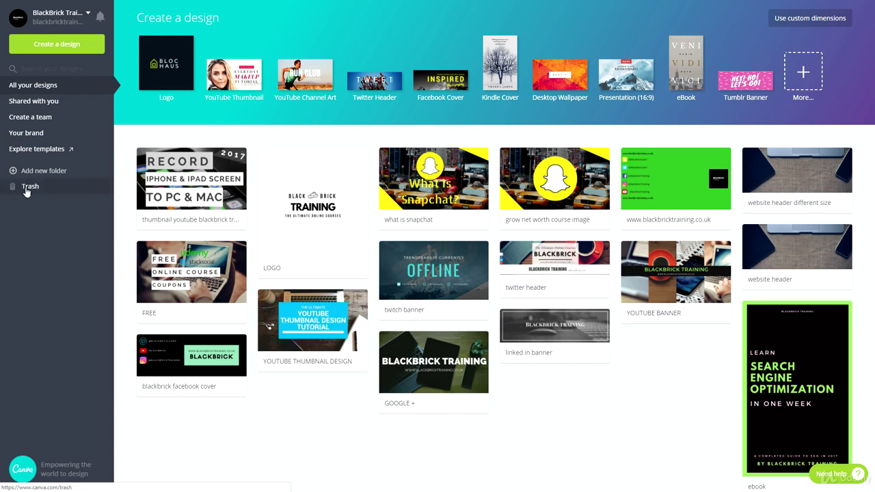
{"action": "left_click", "coordinate": [236, 159]}
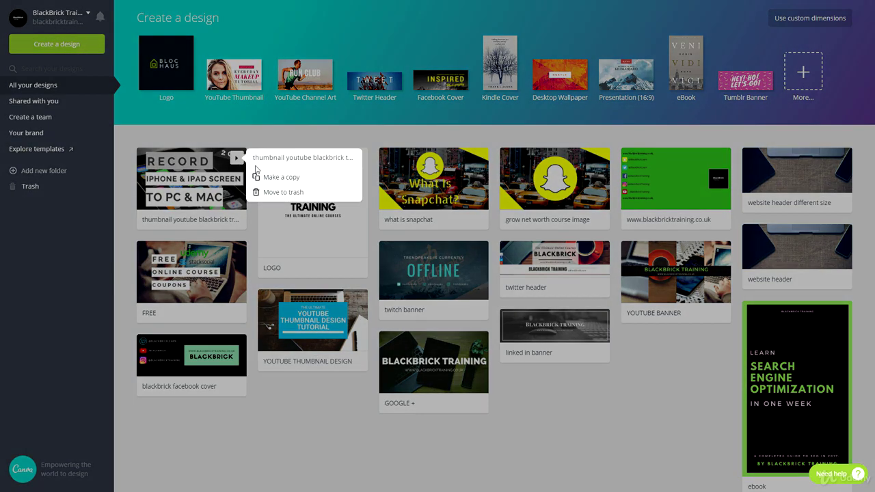
{"action": "left_click", "coordinate": [455, 327]}
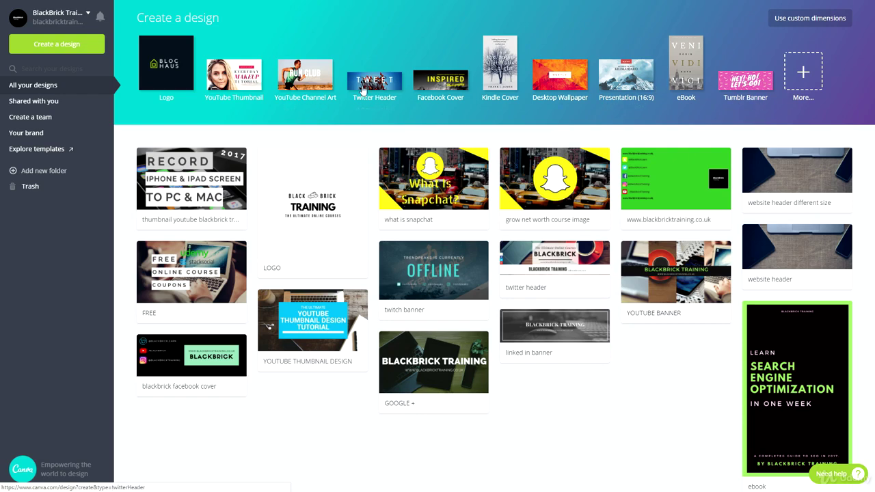
Browse the full list of design types and create a new YouTube Thumbnail design.
{"action": "left_click", "coordinate": [799, 71]}
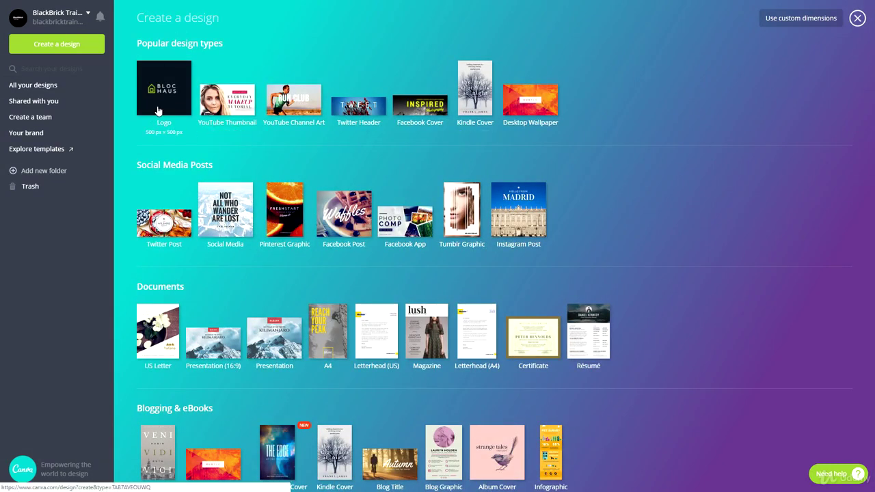
{"action": "scroll", "coordinate": [147, 27], "scroll_direction": "down", "scroll_amount": 2}
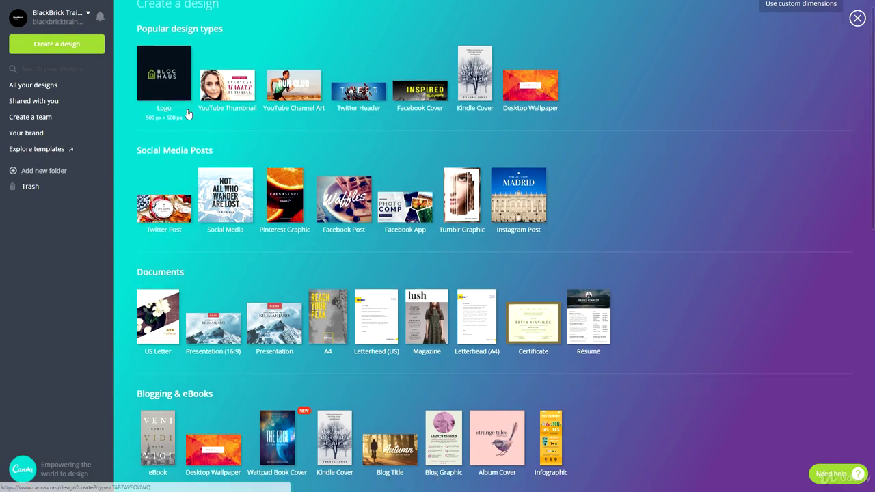
{"action": "scroll", "coordinate": [171, 123], "scroll_direction": "down", "scroll_amount": 2}
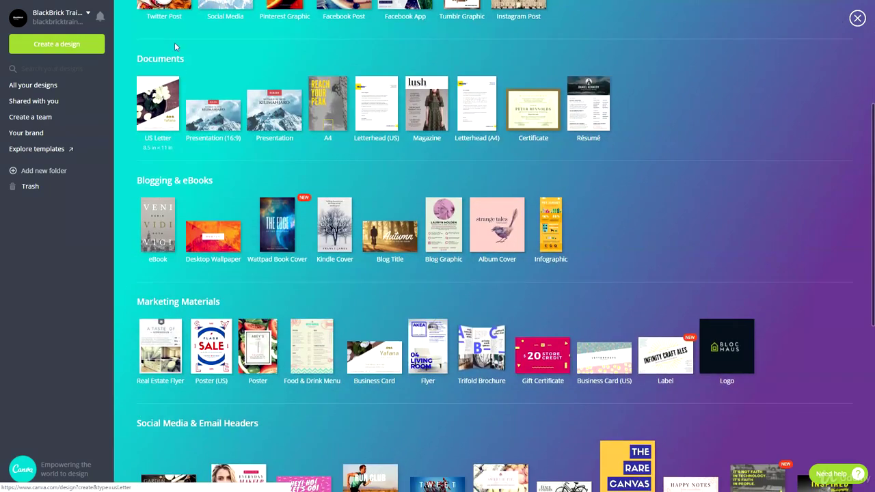
{"action": "scroll", "coordinate": [156, 133], "scroll_direction": "down", "scroll_amount": 1}
{"action": "scroll", "coordinate": [273, 89], "scroll_direction": "down", "scroll_amount": 2}
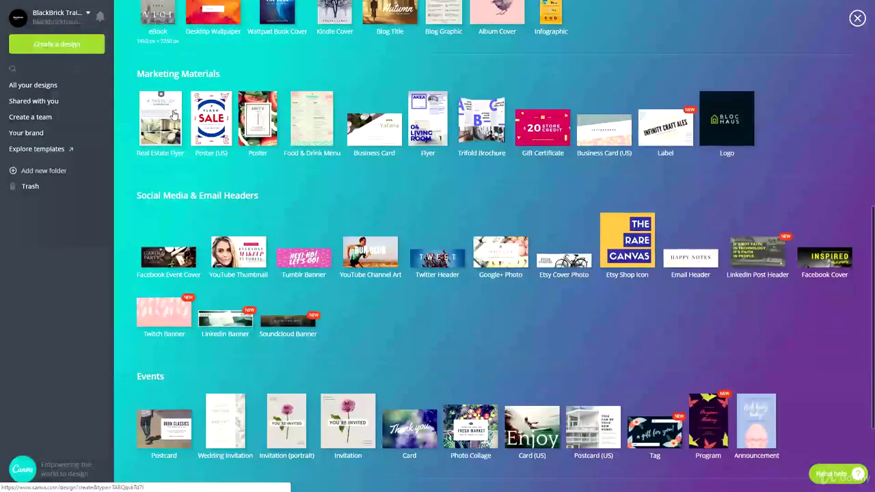
{"action": "scroll", "coordinate": [245, 73], "scroll_direction": "down", "scroll_amount": 2}
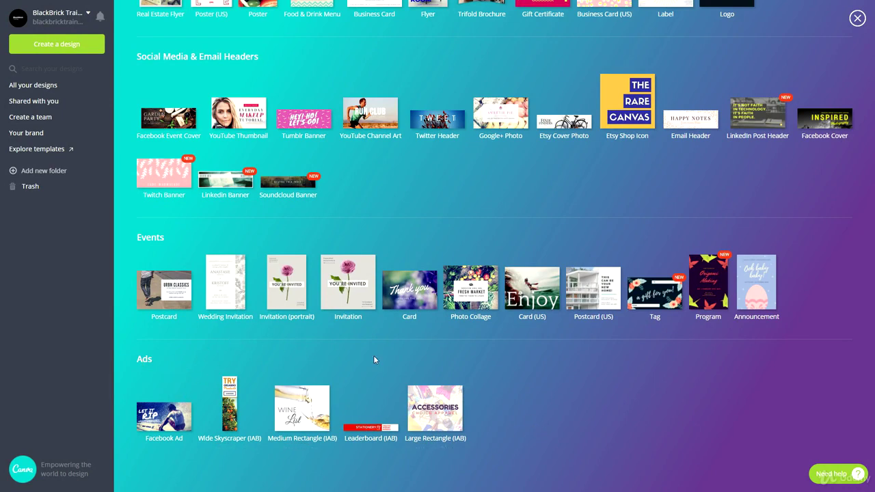
{"action": "scroll", "coordinate": [374, 358], "scroll_direction": "up", "scroll_amount": 3}
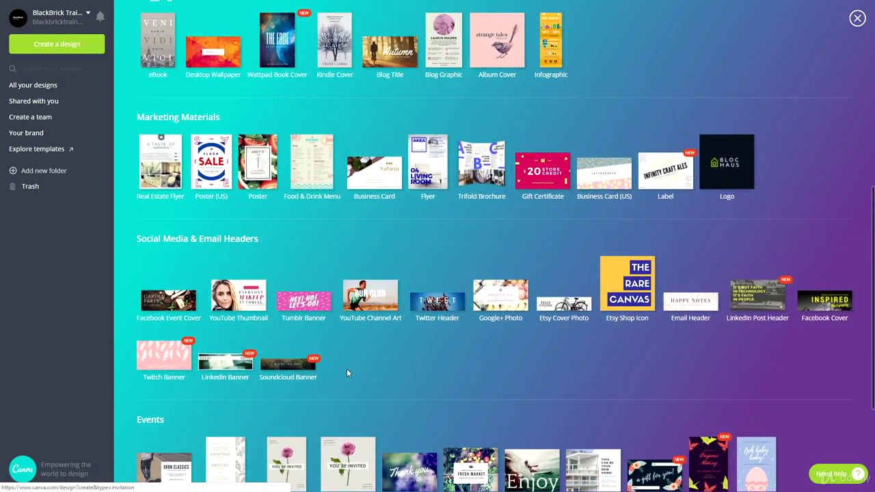
{"action": "left_click", "coordinate": [251, 306]}
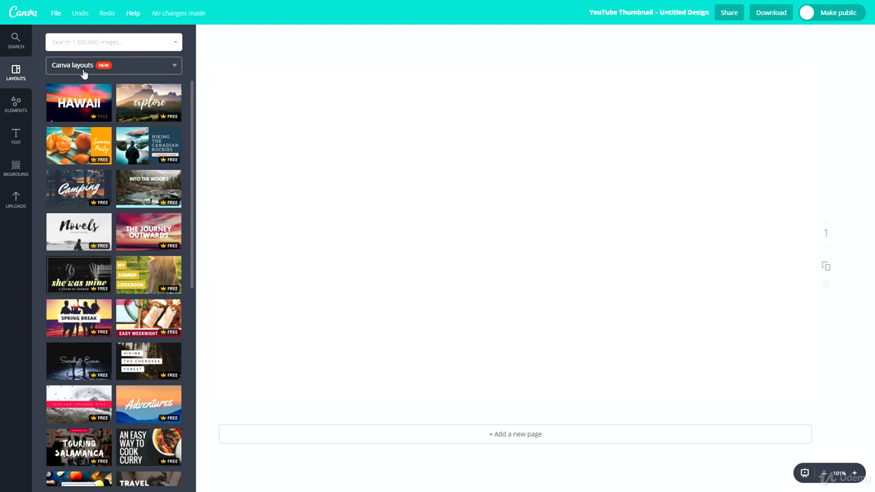
Try the "explore" layout on the blank page, testing undo and redo on it and leaving the page blank.
{"action": "left_click", "coordinate": [141, 106]}
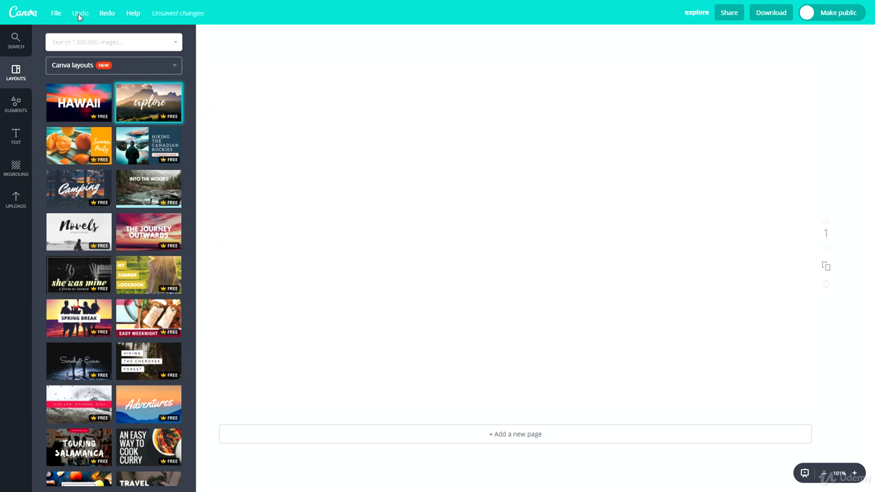
{"action": "left_click", "coordinate": [55, 17]}
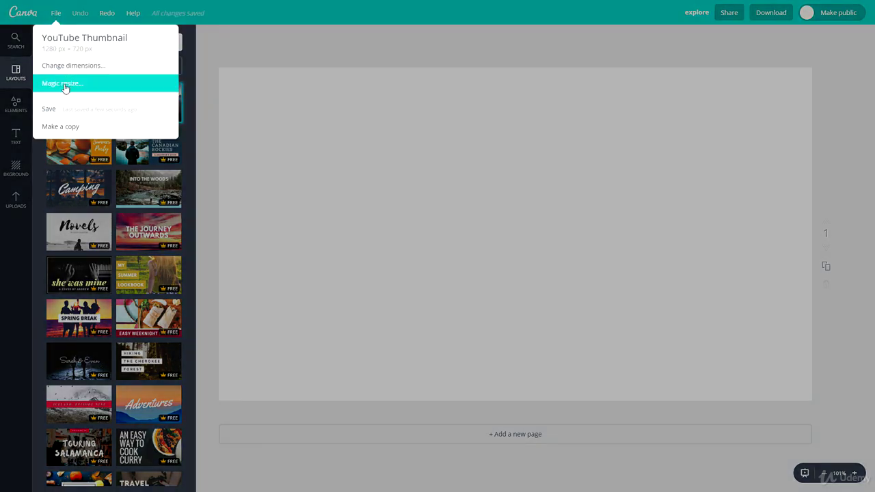
{"action": "left_click", "coordinate": [54, 13]}
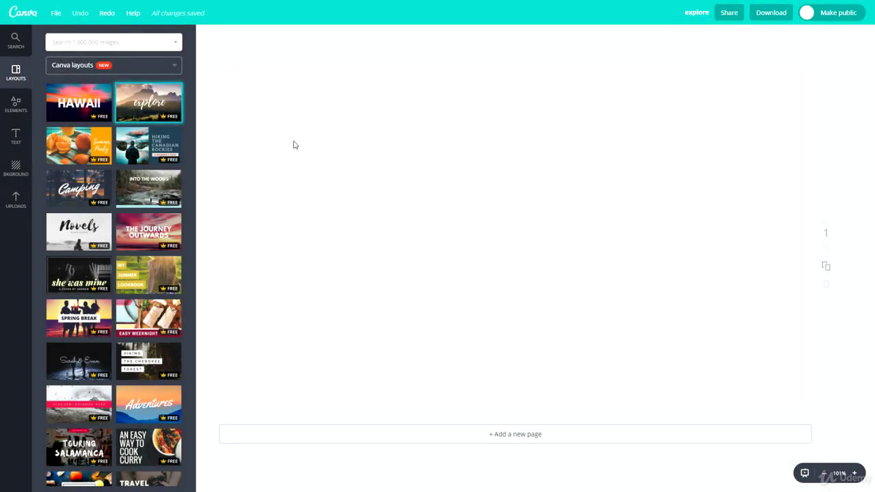
{"action": "left_click", "coordinate": [110, 17]}
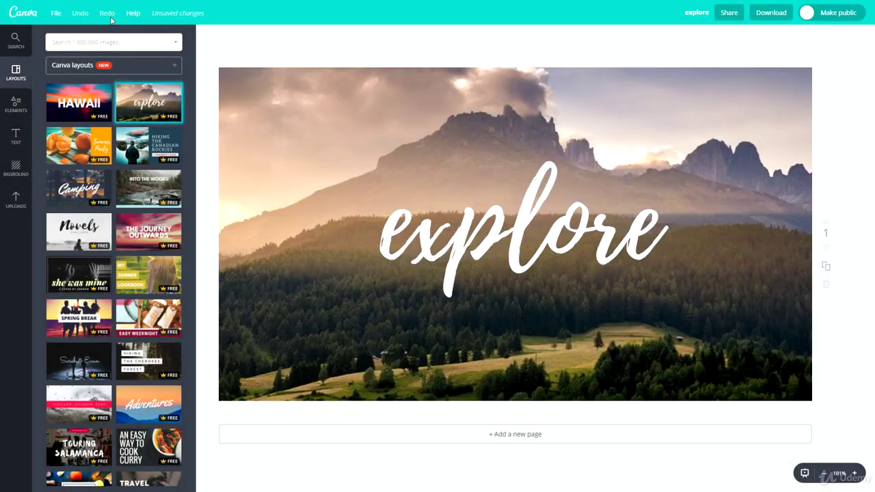
{"action": "left_click", "coordinate": [81, 14]}
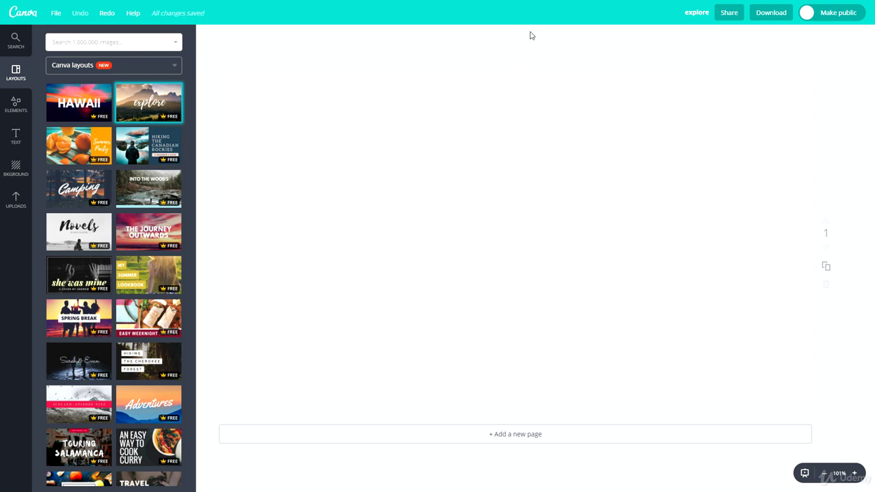
Rename the design as "test file".
{"action": "left_click", "coordinate": [696, 12]}
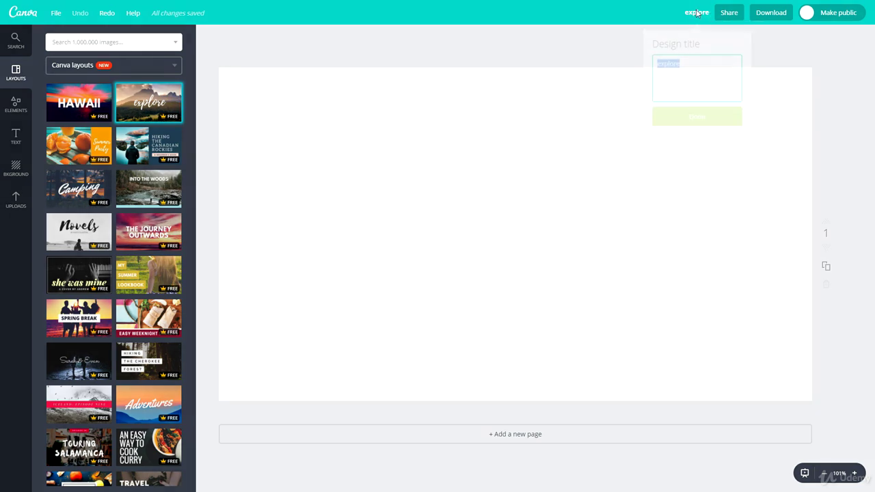
{"action": "type", "text": "t"}
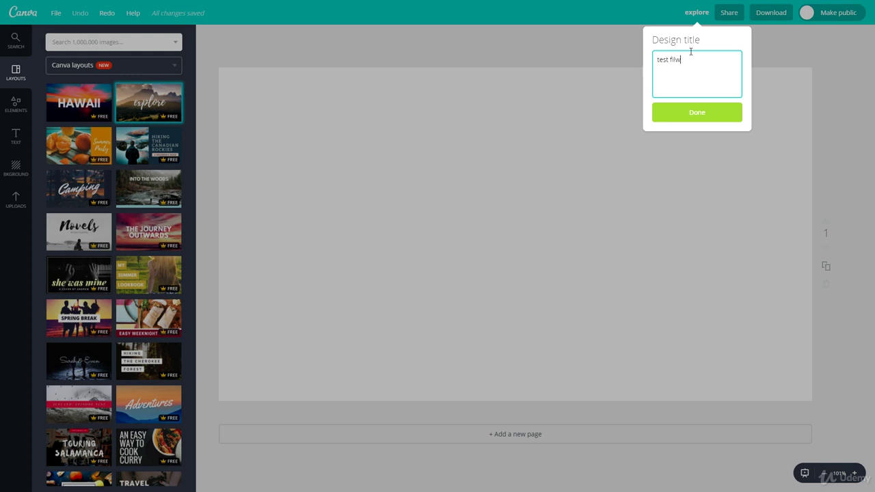
{"action": "type", "text": "est file"}
{"action": "key", "text": "Return"}
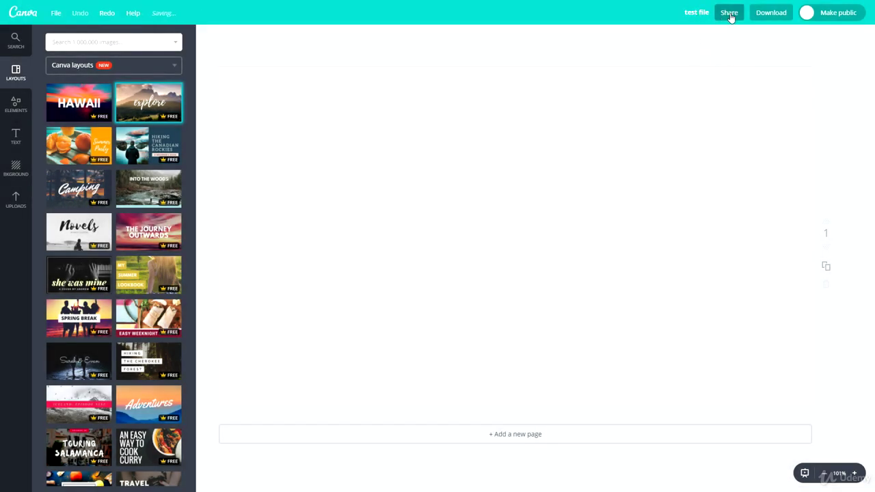
Look through the People, Social, Link and Embed sharing options of the design without sharing it.
{"action": "left_click", "coordinate": [728, 14]}
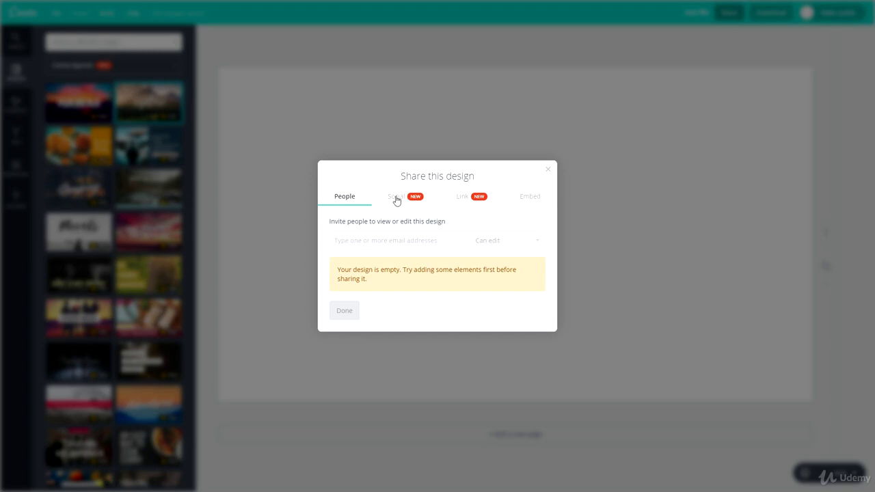
{"action": "left_click", "coordinate": [397, 199]}
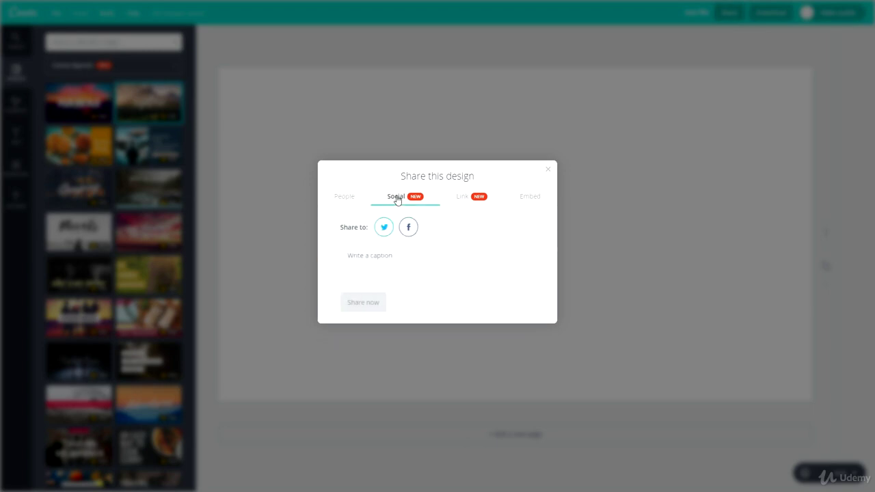
{"action": "left_click", "coordinate": [471, 200]}
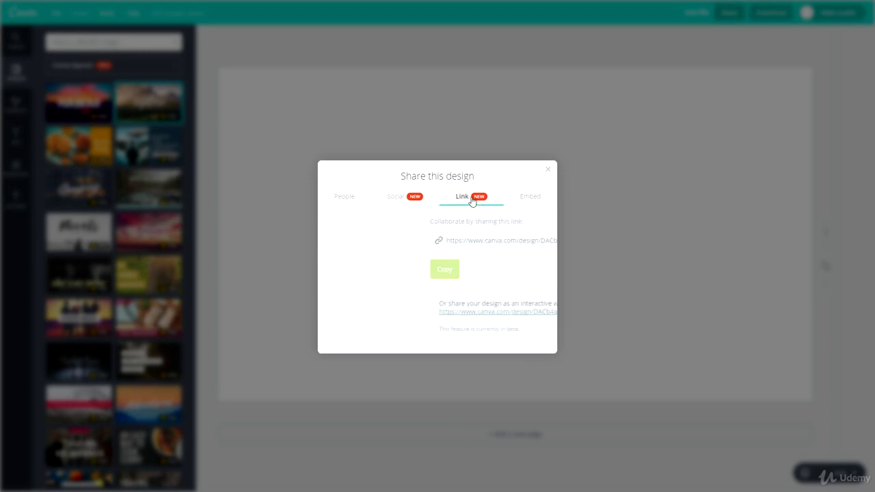
{"action": "left_click", "coordinate": [529, 202]}
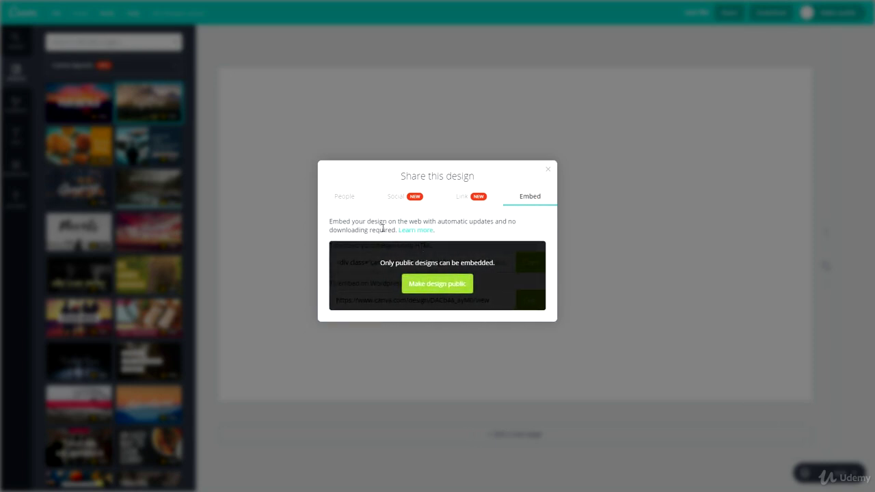
{"action": "left_click", "coordinate": [548, 170]}
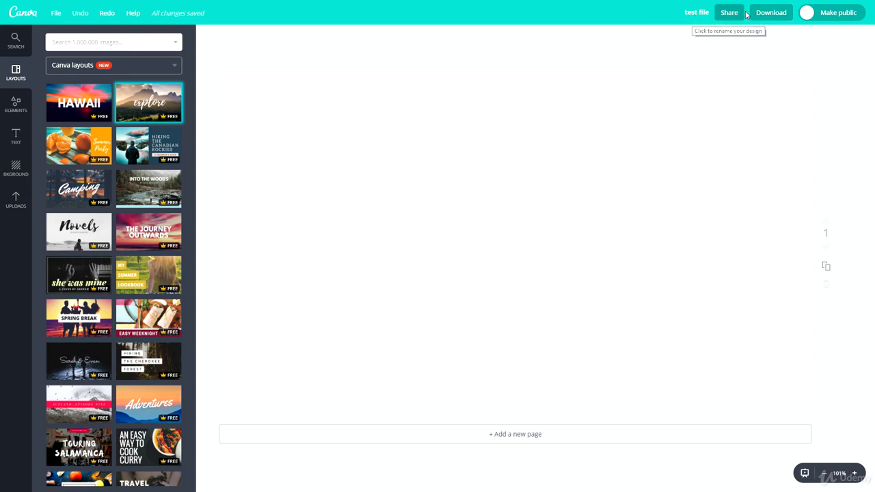
Check the download options for the empty design and apply the "explore" layout to the page.
{"action": "left_click", "coordinate": [771, 12]}
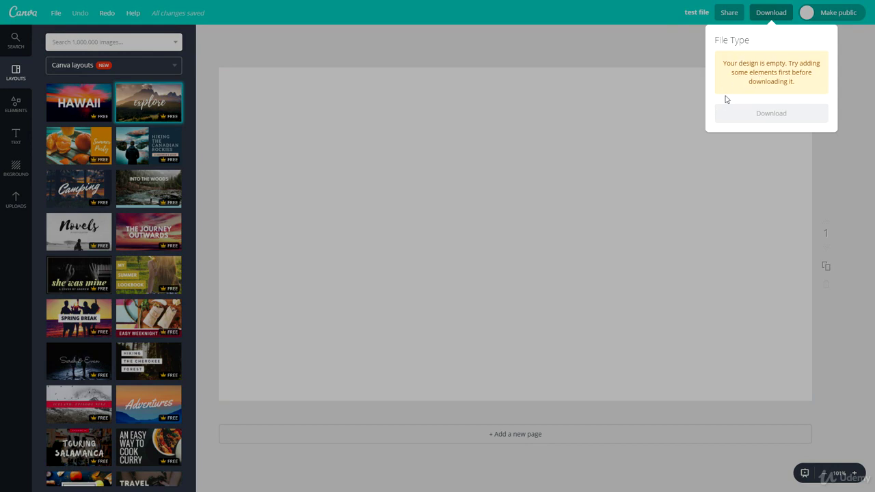
{"action": "left_click", "coordinate": [706, 72]}
{"action": "left_click", "coordinate": [148, 102]}
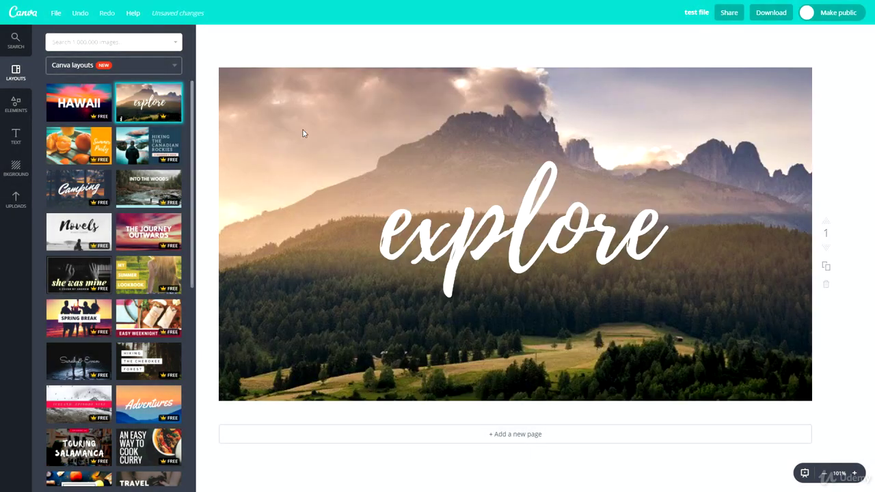
Examine the file types offered for downloading the design and close the list without downloading.
{"action": "left_click", "coordinate": [771, 12]}
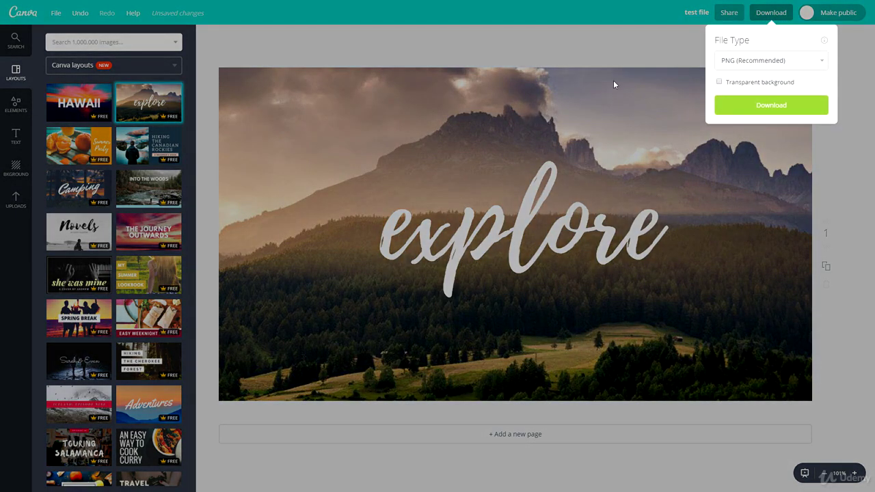
{"action": "left_click", "coordinate": [751, 66]}
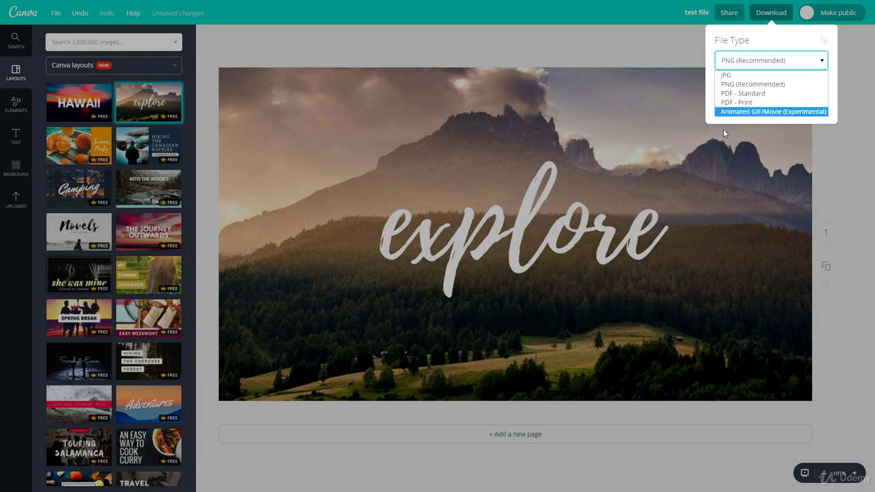
{"action": "left_click", "coordinate": [623, 56]}
{"action": "left_click", "coordinate": [623, 58]}
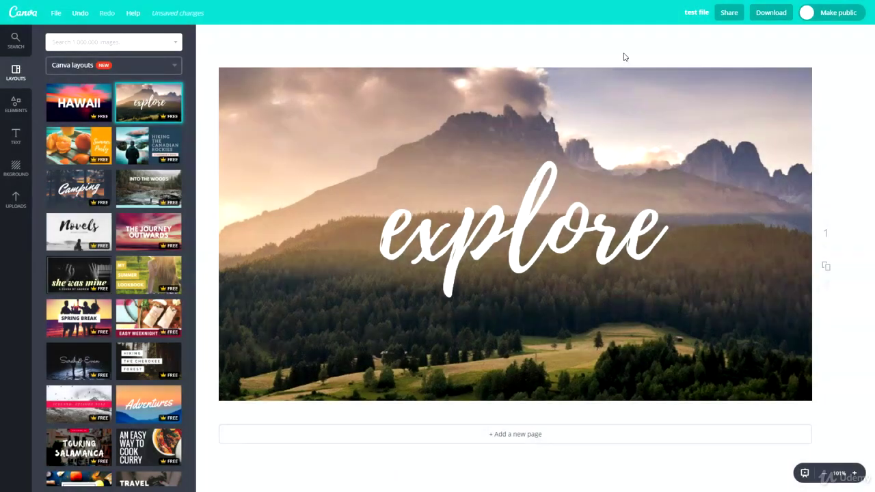
Make the design public and switch it back to private.
{"action": "left_click", "coordinate": [808, 14]}
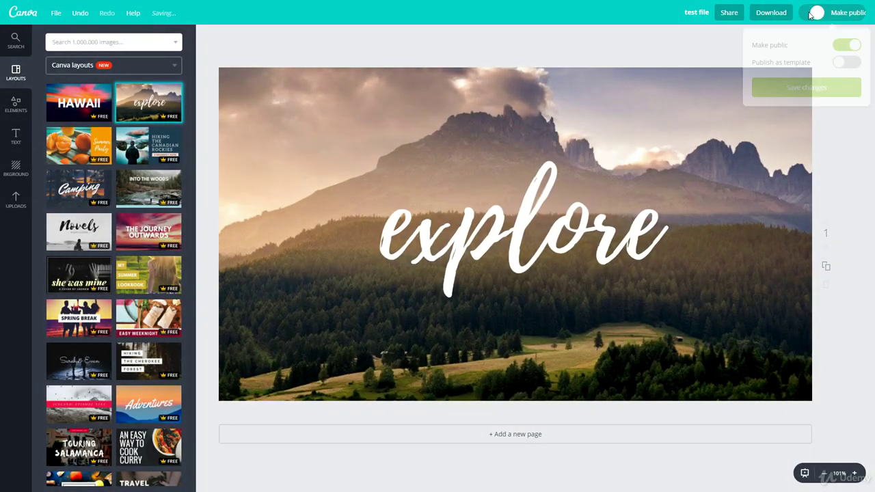
{"action": "left_click", "coordinate": [854, 15]}
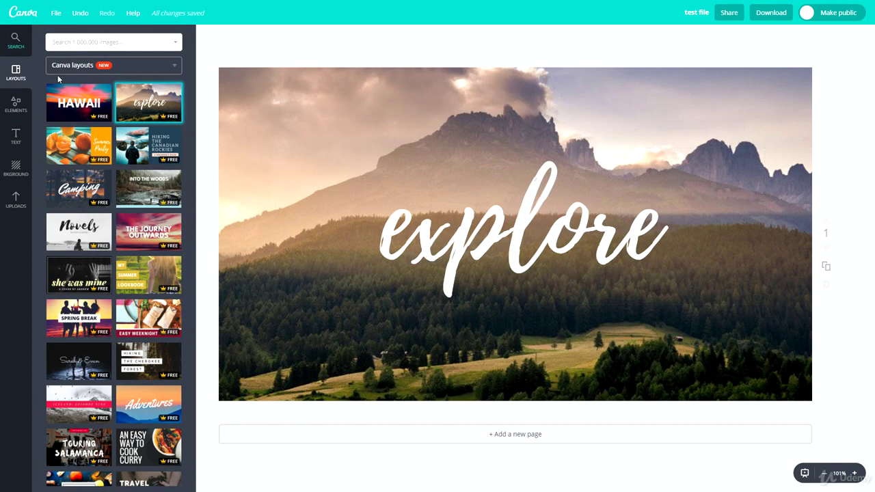
Browse the available Canva layouts for the YouTube thumbnail.
{"action": "scroll", "coordinate": [108, 290], "scroll_direction": "down", "scroll_amount": 3}
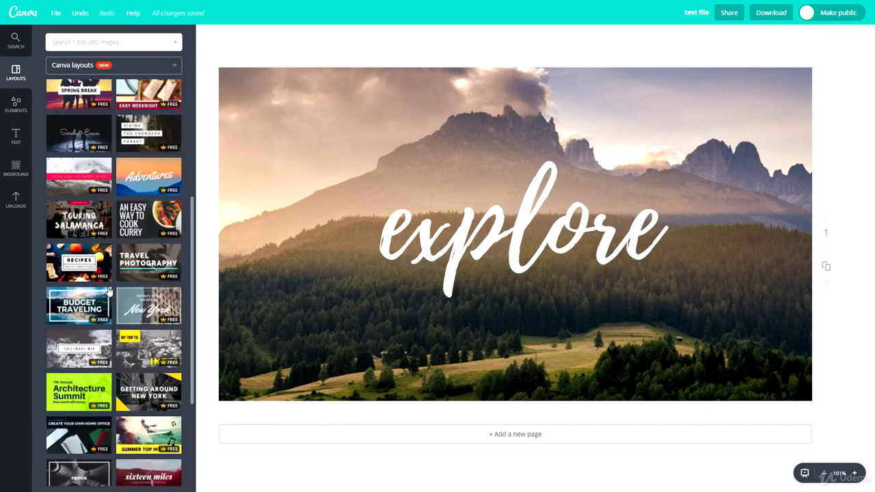
{"action": "scroll", "coordinate": [108, 291], "scroll_direction": "down", "scroll_amount": 10}
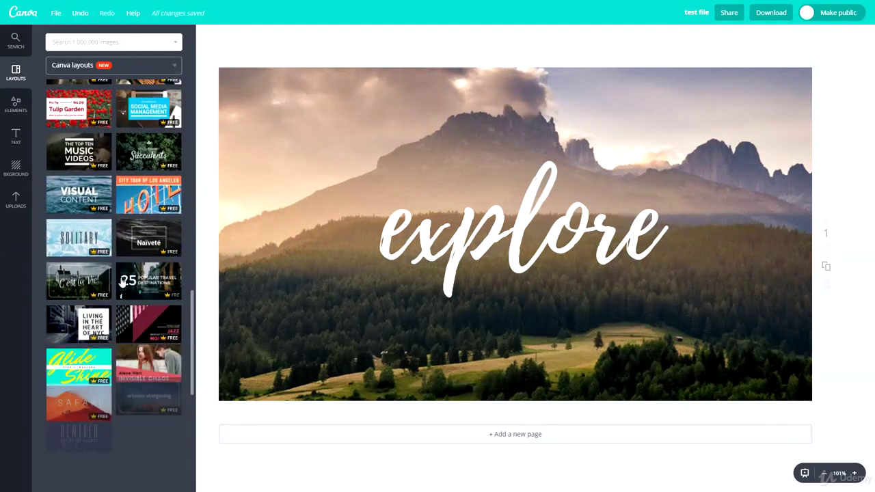
{"action": "scroll", "coordinate": [122, 280], "scroll_direction": "down", "scroll_amount": 1}
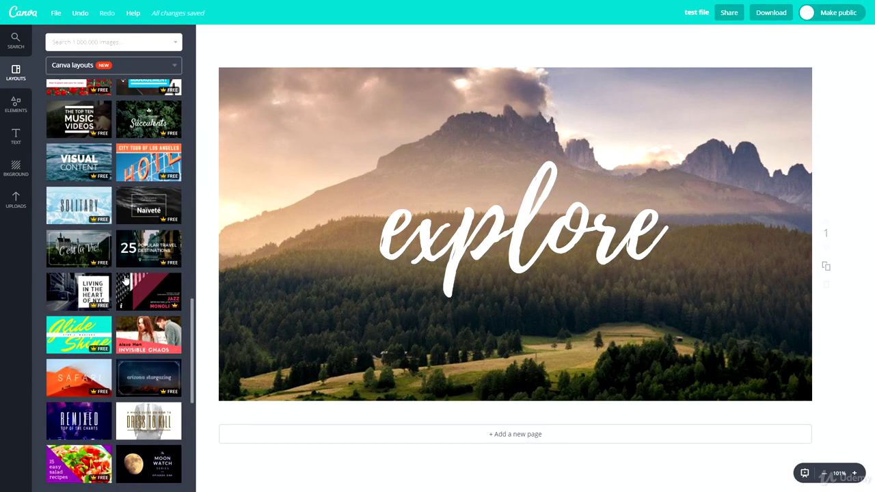
Replace the page's design with the "How to cook really yummy burgers" layout from the Canva layouts.
{"action": "scroll", "coordinate": [120, 260], "scroll_direction": "up", "scroll_amount": 10}
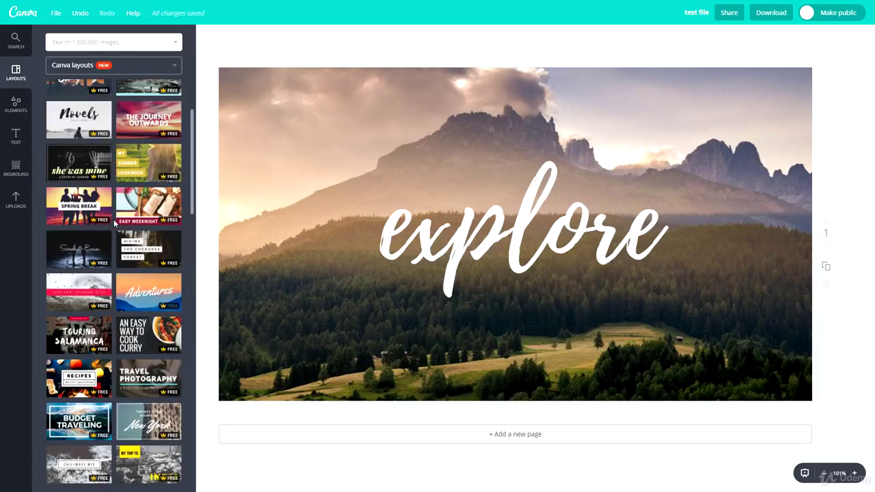
{"action": "scroll", "coordinate": [114, 220], "scroll_direction": "down", "scroll_amount": 10}
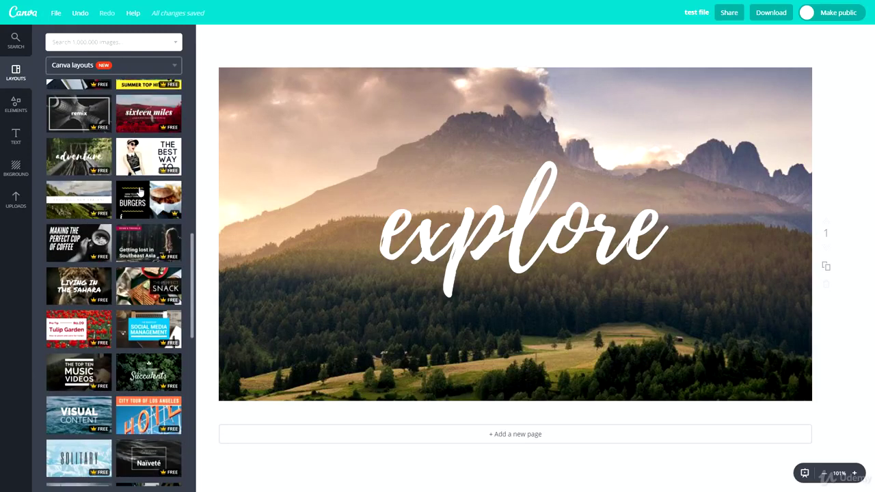
{"action": "left_click", "coordinate": [138, 193]}
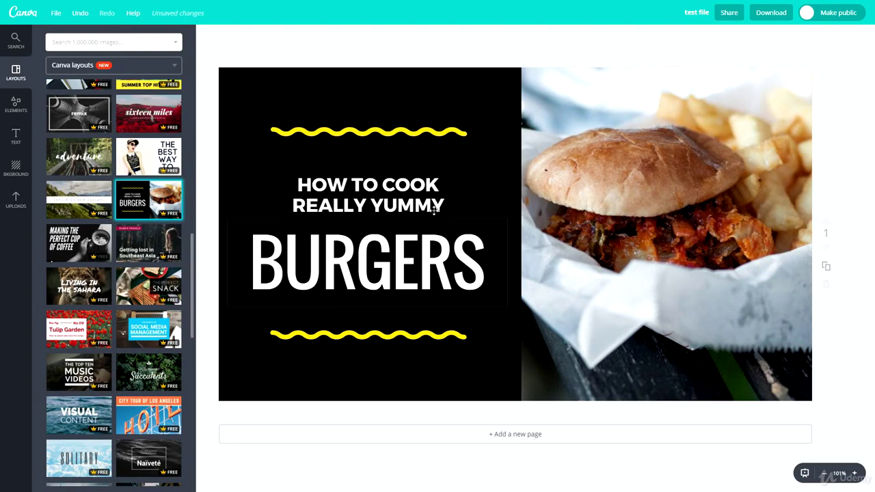
{"action": "scroll", "coordinate": [129, 254], "scroll_direction": "up", "scroll_amount": 10}
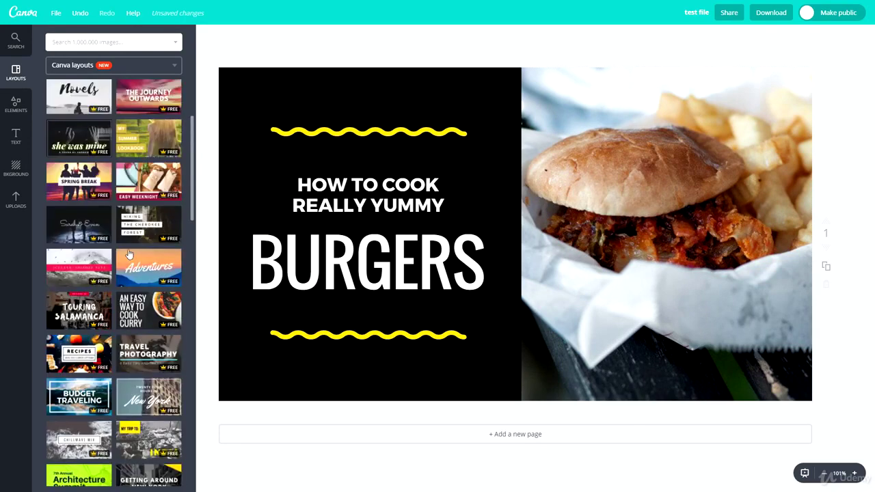
{"action": "scroll", "coordinate": [128, 254], "scroll_direction": "up", "scroll_amount": 3}
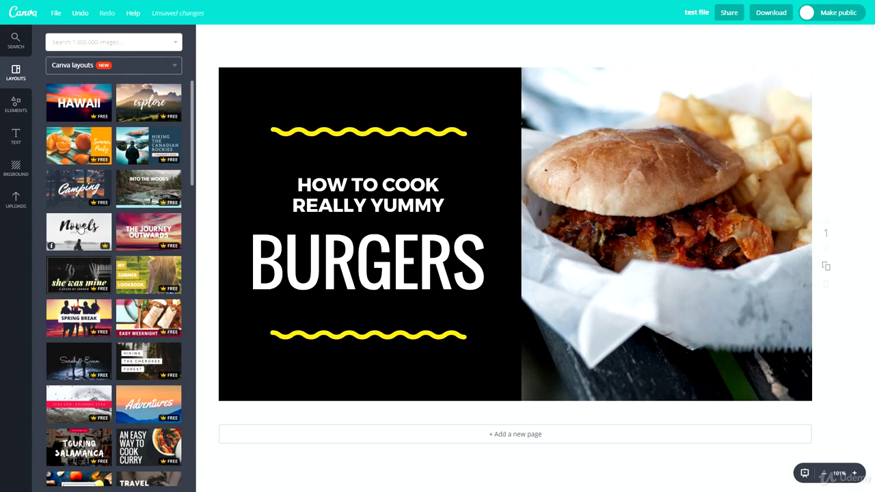
Search the image library for "iphone" and look through the photo and illustration results.
{"action": "left_click", "coordinate": [15, 41]}
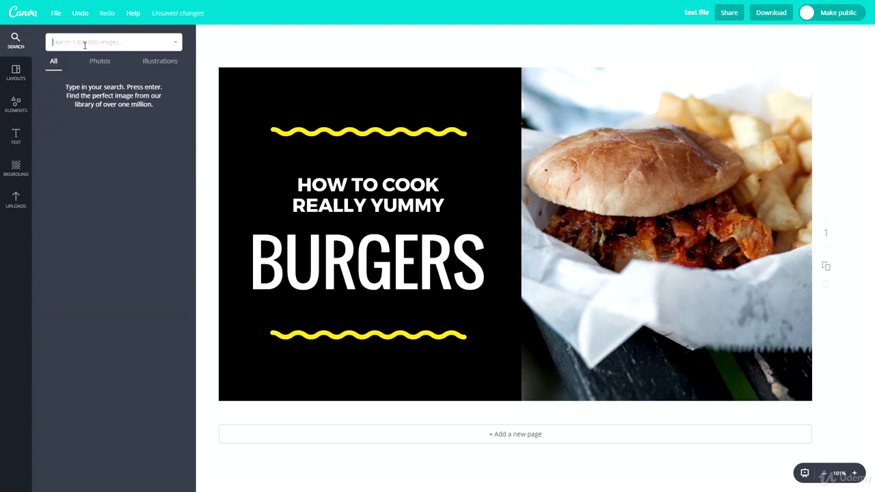
{"action": "type", "text": "iphone"}
{"action": "key", "text": "Return"}
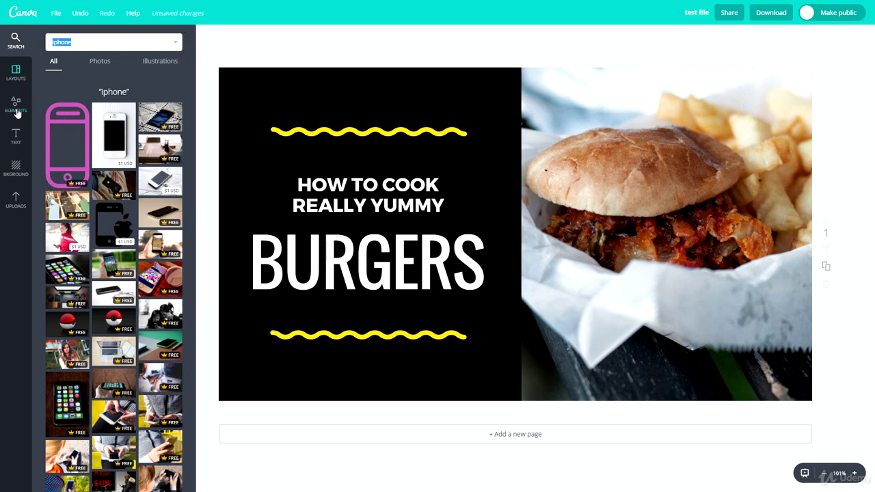
{"action": "left_click", "coordinate": [99, 63]}
{"action": "left_click", "coordinate": [159, 60]}
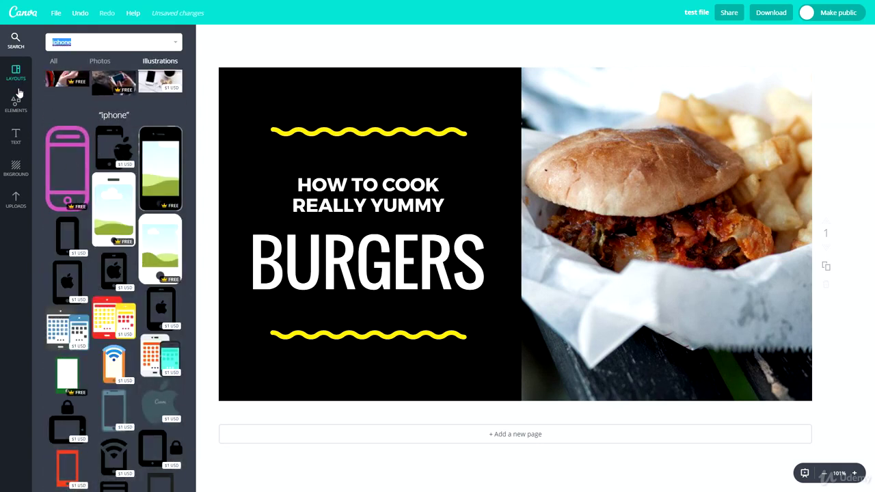
{"action": "scroll", "coordinate": [105, 177], "scroll_direction": "down", "scroll_amount": 5}
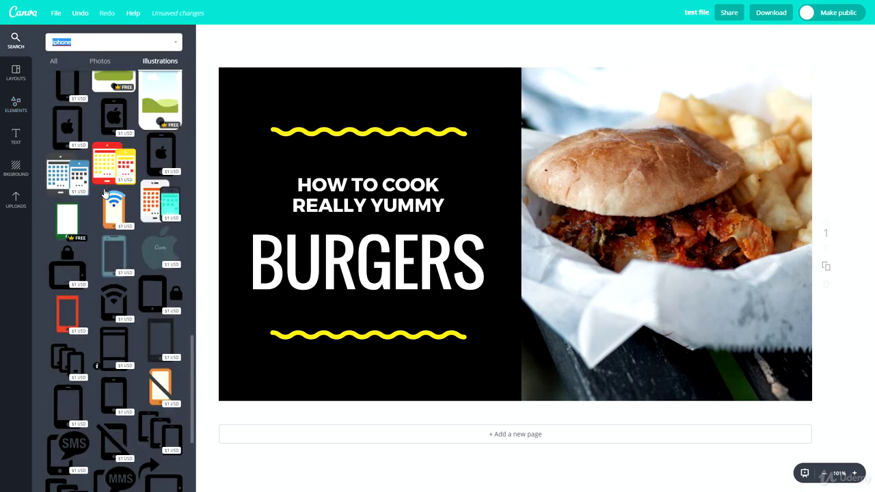
{"action": "scroll", "coordinate": [105, 177], "scroll_direction": "up", "scroll_amount": 10}
Look over the full range of element categories available for the design.
{"action": "left_click", "coordinate": [16, 106]}
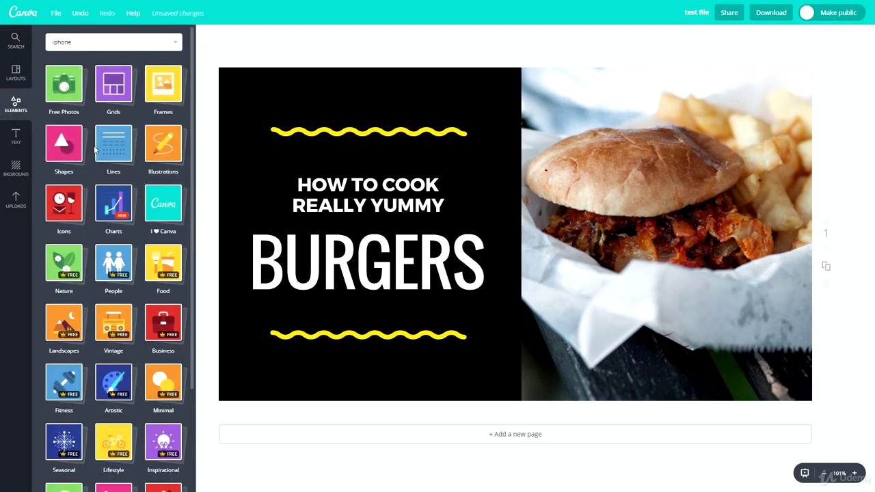
{"action": "scroll", "coordinate": [135, 284], "scroll_direction": "down", "scroll_amount": 2}
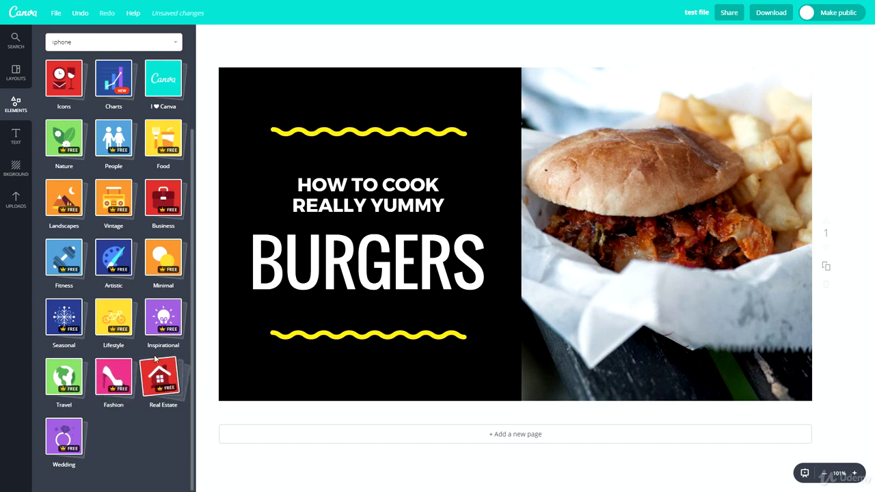
{"action": "scroll", "coordinate": [110, 327], "scroll_direction": "up", "scroll_amount": 2}
{"action": "scroll", "coordinate": [110, 327], "scroll_direction": "up", "scroll_amount": 1}
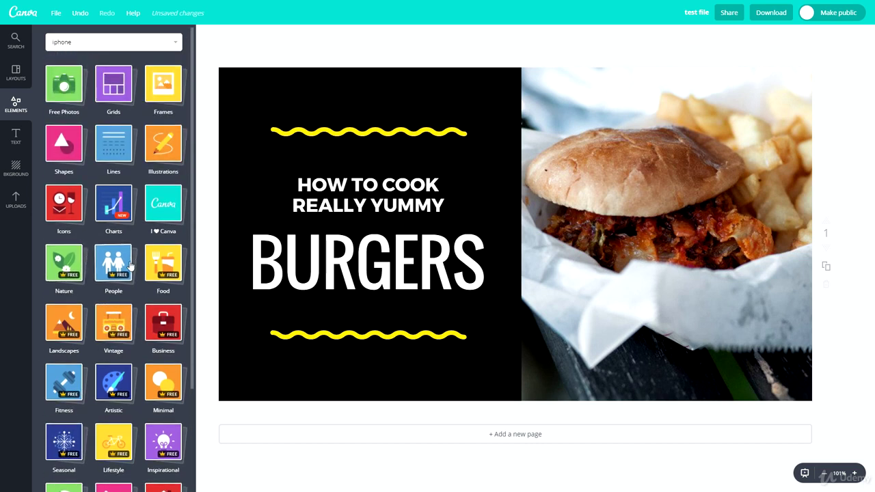
Preview the Free Photos, Grids and Frames element collections, closing each one again.
{"action": "left_click", "coordinate": [65, 94]}
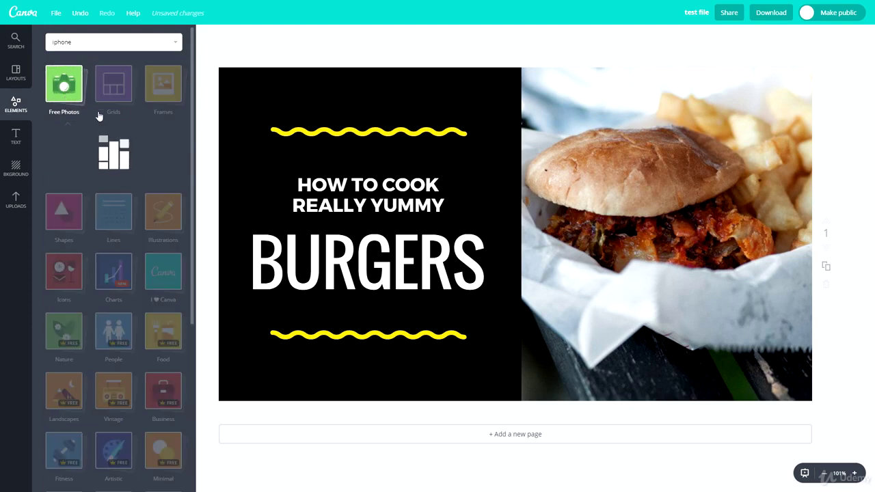
{"action": "left_click", "coordinate": [59, 89]}
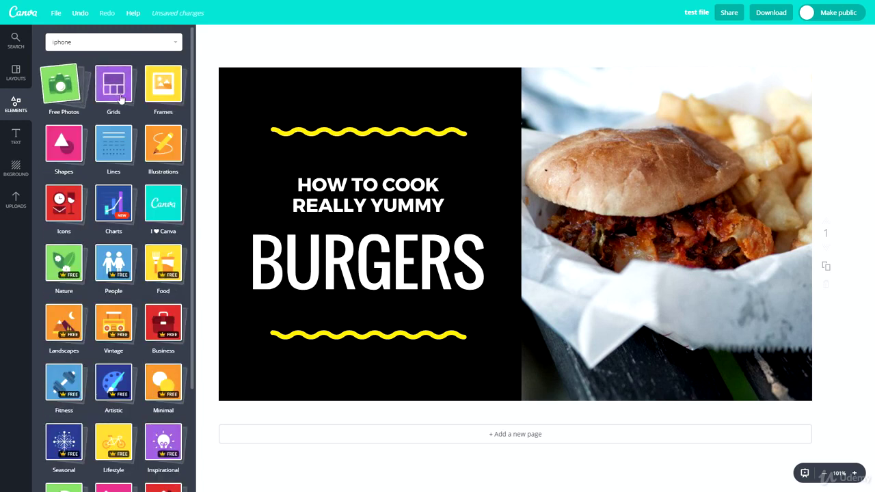
{"action": "left_click", "coordinate": [113, 83]}
{"action": "left_click", "coordinate": [114, 89]}
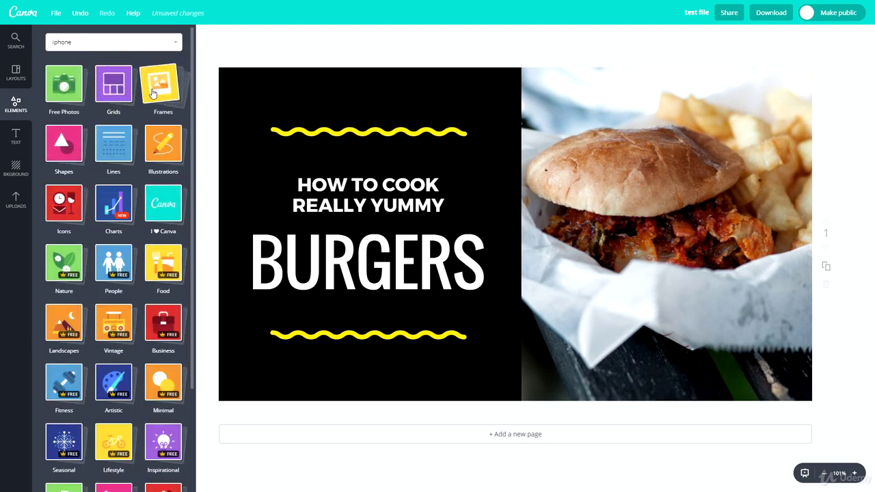
{"action": "left_click", "coordinate": [155, 91]}
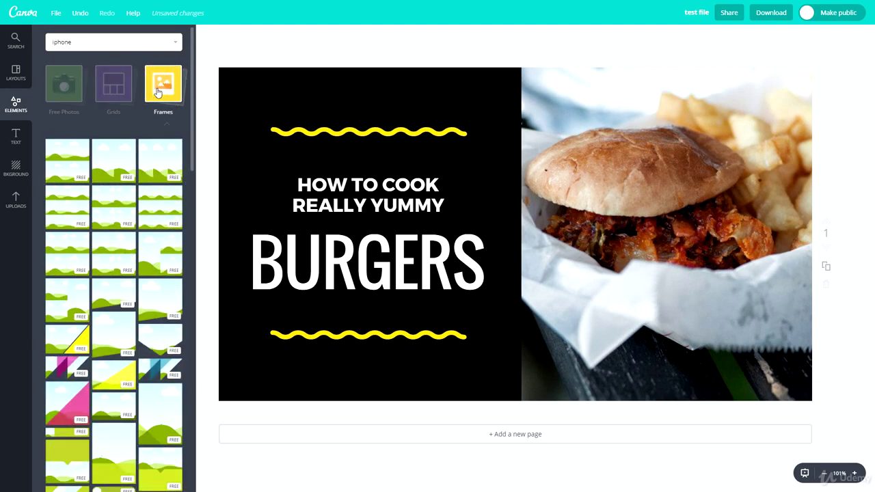
{"action": "left_click", "coordinate": [162, 103]}
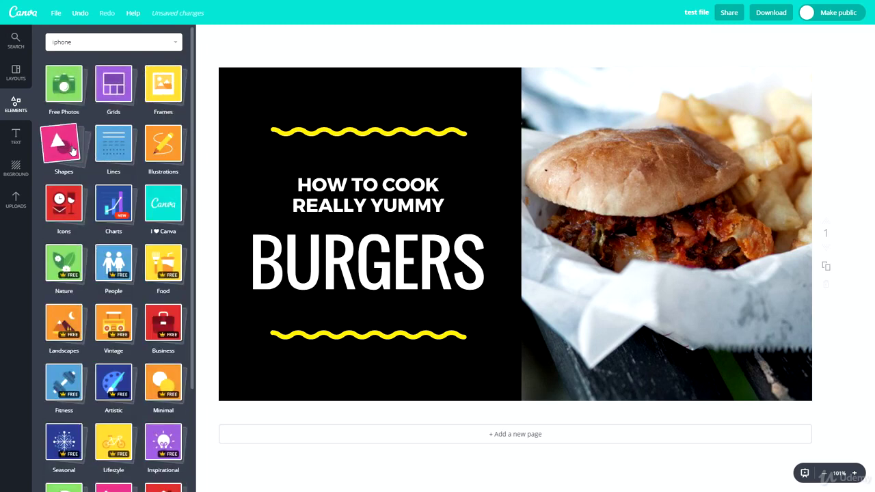
Preview the Shapes and Lines element collections and close them again.
{"action": "left_click", "coordinate": [68, 147]}
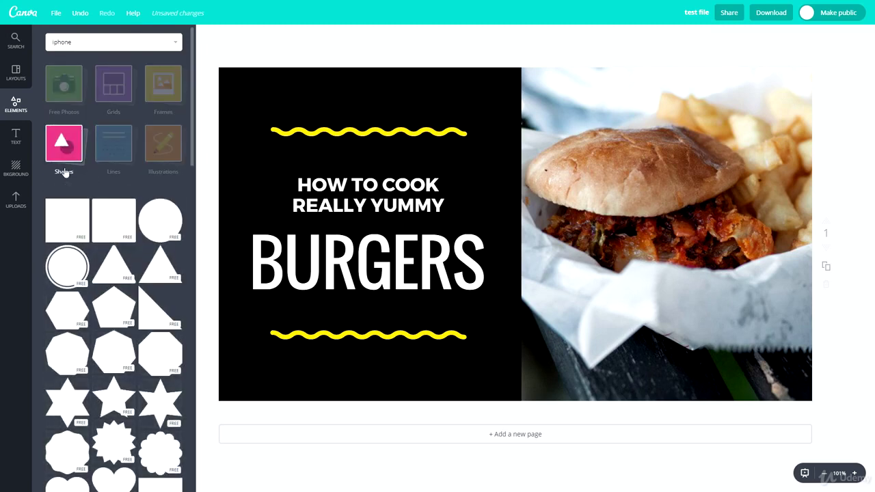
{"action": "left_click", "coordinate": [58, 150]}
{"action": "left_click", "coordinate": [111, 145]}
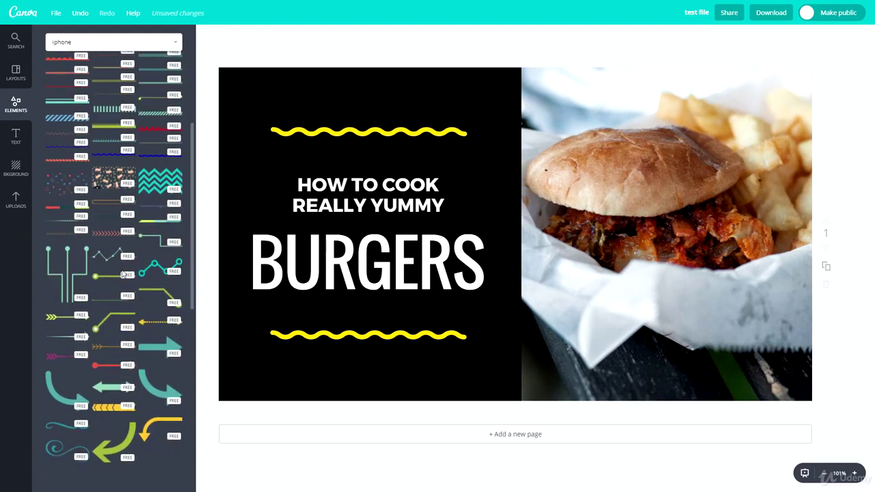
{"action": "left_click", "coordinate": [121, 157]}
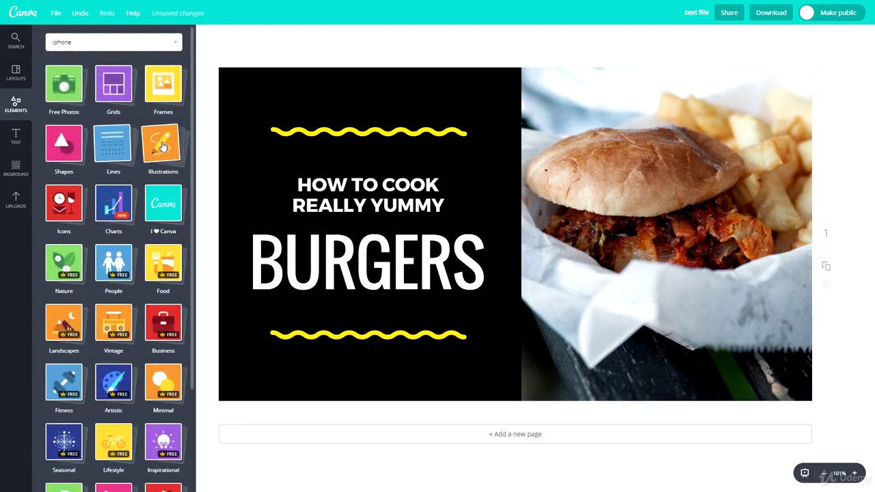
Browse the Illustrations element collection and close it without adding anything.
{"action": "left_click", "coordinate": [163, 144]}
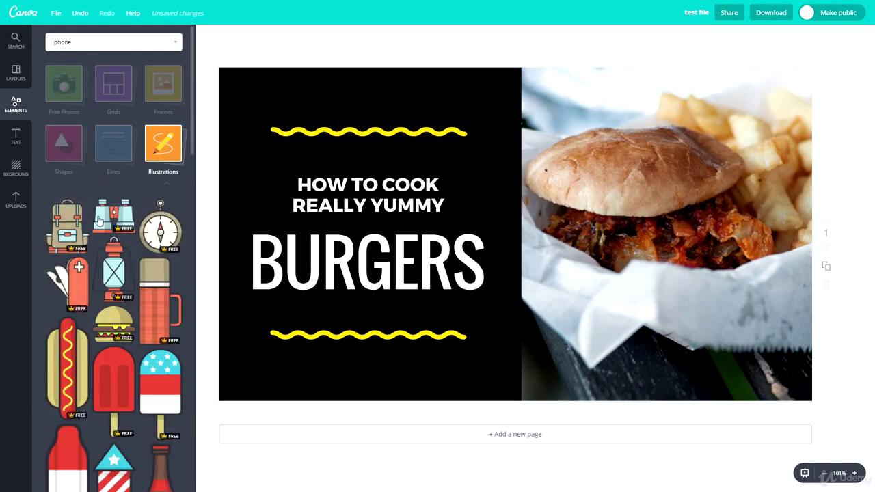
{"action": "scroll", "coordinate": [116, 243], "scroll_direction": "down", "scroll_amount": 5}
{"action": "scroll", "coordinate": [120, 246], "scroll_direction": "down", "scroll_amount": 5}
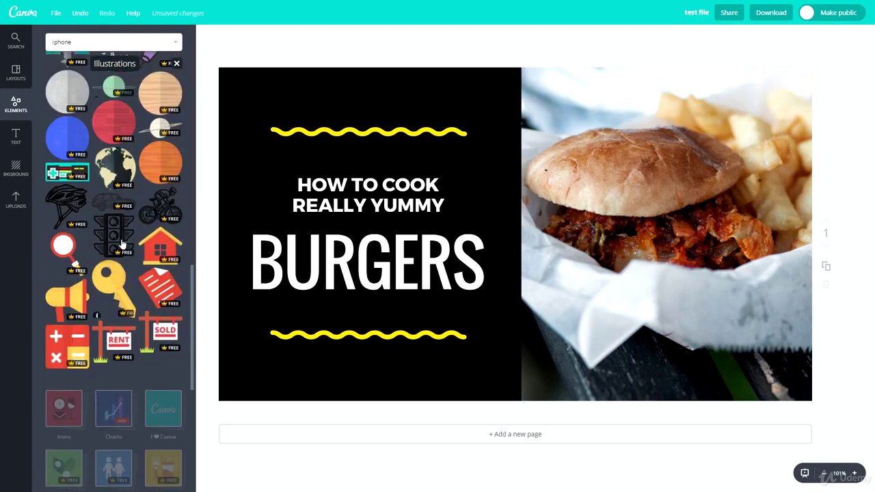
{"action": "scroll", "coordinate": [153, 197], "scroll_direction": "up", "scroll_amount": 10}
{"action": "left_click", "coordinate": [163, 145]}
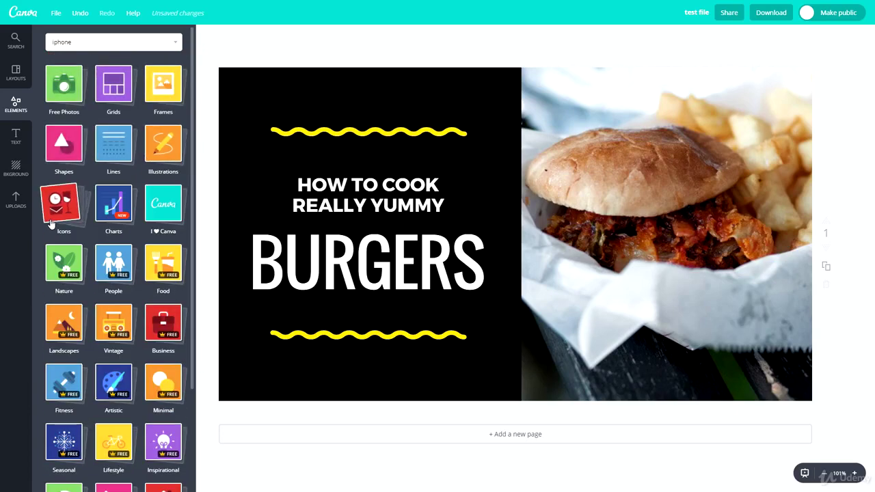
Browse the Icons element collection and close it without adding anything.
{"action": "left_click", "coordinate": [62, 208]}
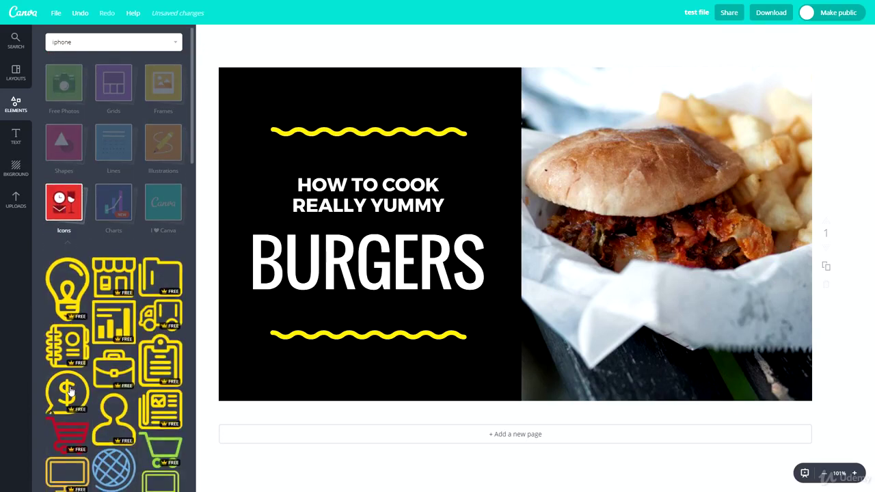
{"action": "scroll", "coordinate": [85, 372], "scroll_direction": "down", "scroll_amount": 10}
{"action": "scroll", "coordinate": [85, 373], "scroll_direction": "up", "scroll_amount": 10}
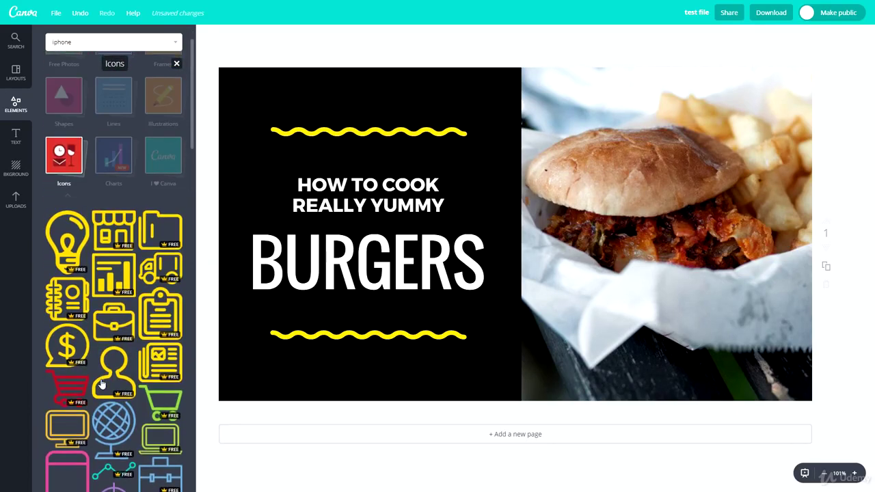
{"action": "scroll", "coordinate": [75, 386], "scroll_direction": "down", "scroll_amount": 6}
{"action": "scroll", "coordinate": [74, 390], "scroll_direction": "down", "scroll_amount": 15}
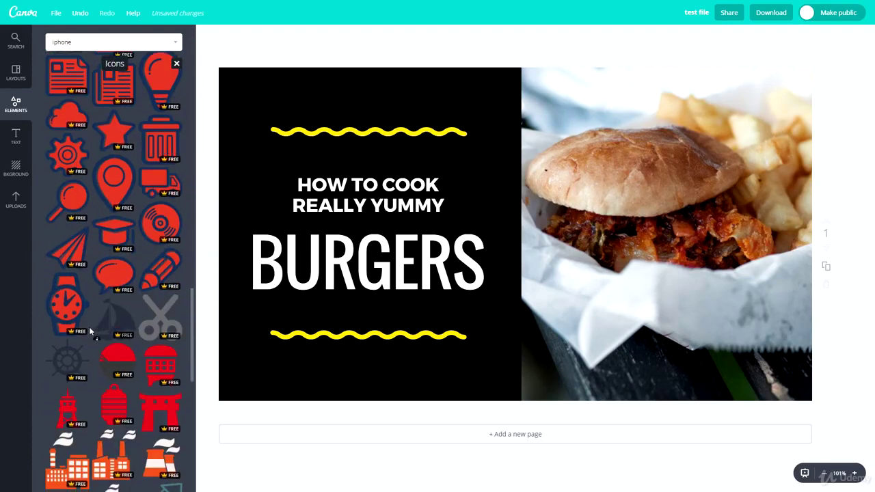
{"action": "scroll", "coordinate": [129, 273], "scroll_direction": "up", "scroll_amount": 12}
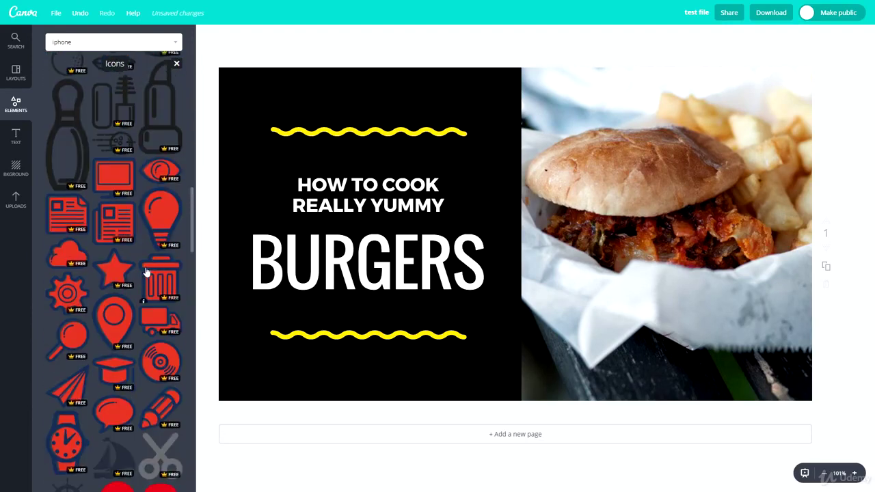
{"action": "scroll", "coordinate": [143, 278], "scroll_direction": "up", "scroll_amount": 8}
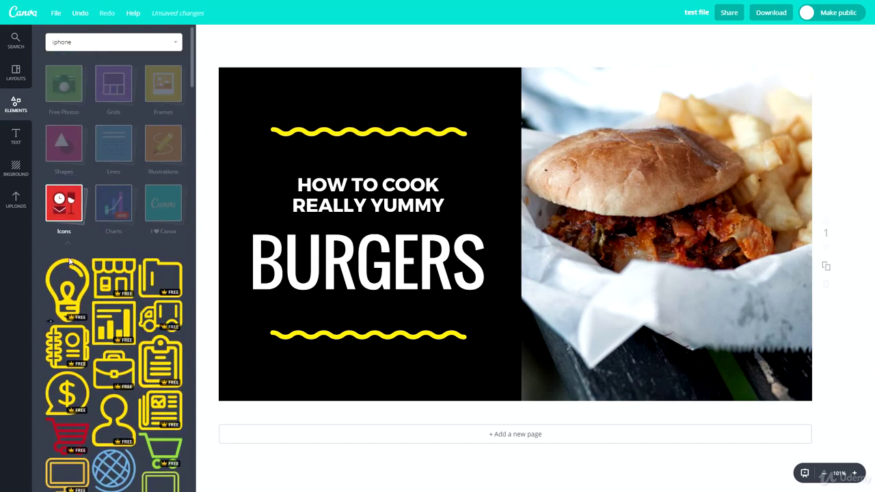
{"action": "left_click", "coordinate": [69, 207]}
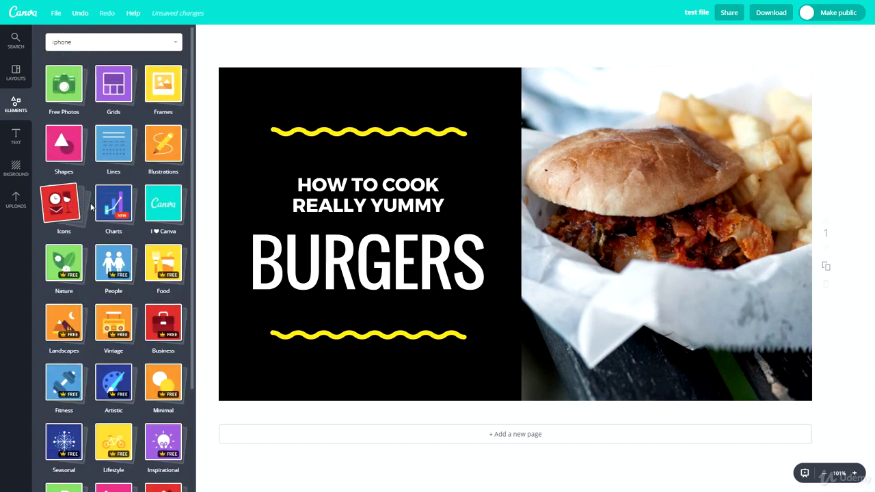
Try out the first bar chart from the Charts collection on the page and delete it again.
{"action": "left_click", "coordinate": [106, 207]}
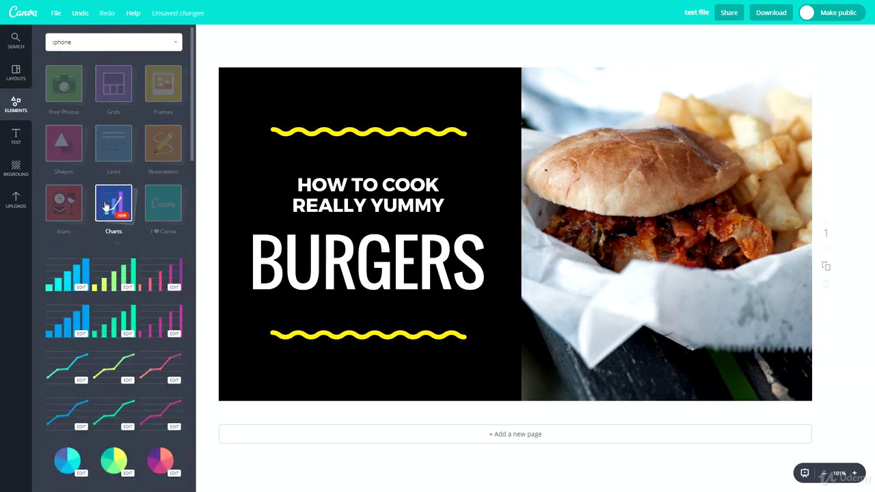
{"action": "left_click", "coordinate": [74, 286]}
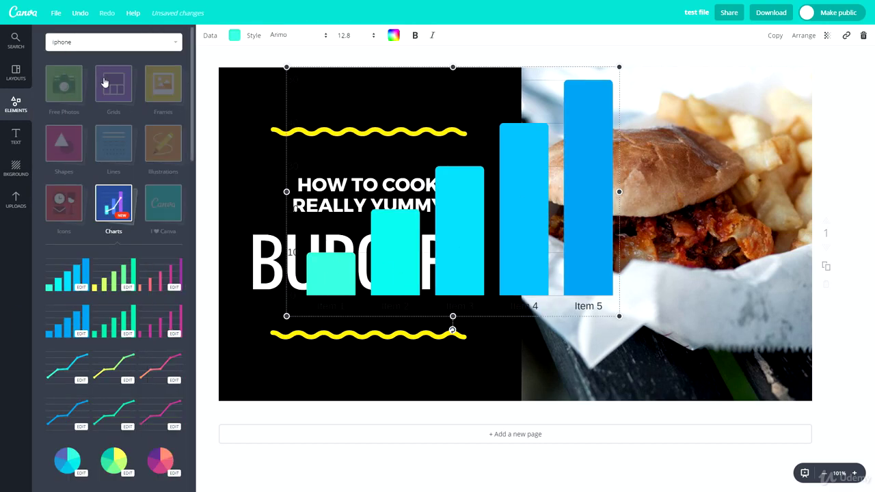
{"action": "left_click_drag", "start_coordinate": [463, 229], "coordinate": [453, 274]}
{"action": "key", "text": "Delete"}
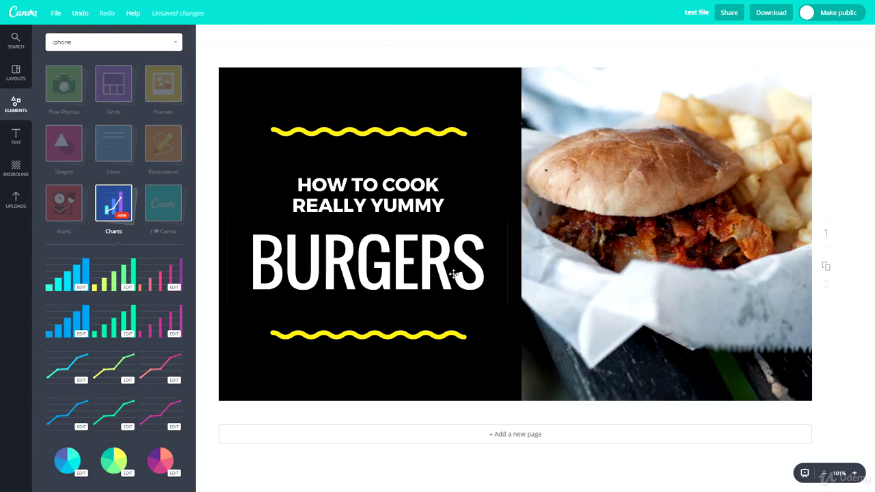
Browse the graphics in the "I ♥ Canva" element collection.
{"action": "left_click", "coordinate": [162, 202]}
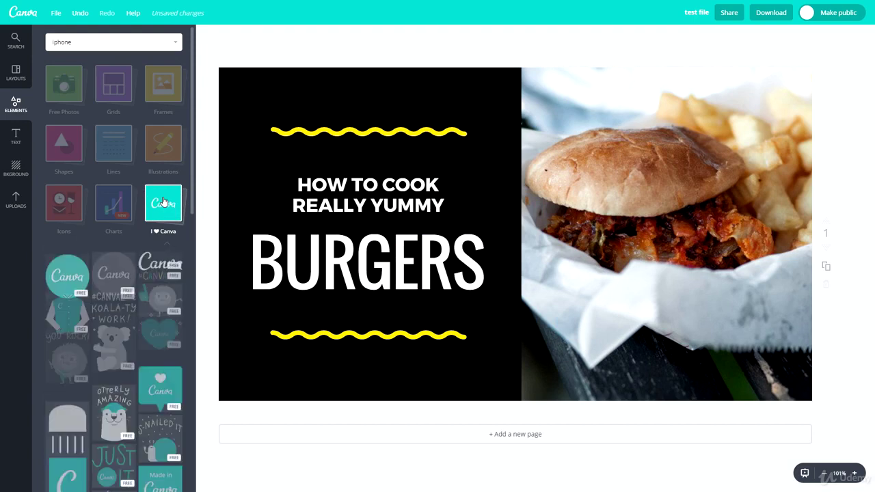
{"action": "scroll", "coordinate": [95, 299], "scroll_direction": "down", "scroll_amount": 5}
{"action": "scroll", "coordinate": [95, 298], "scroll_direction": "up", "scroll_amount": 3}
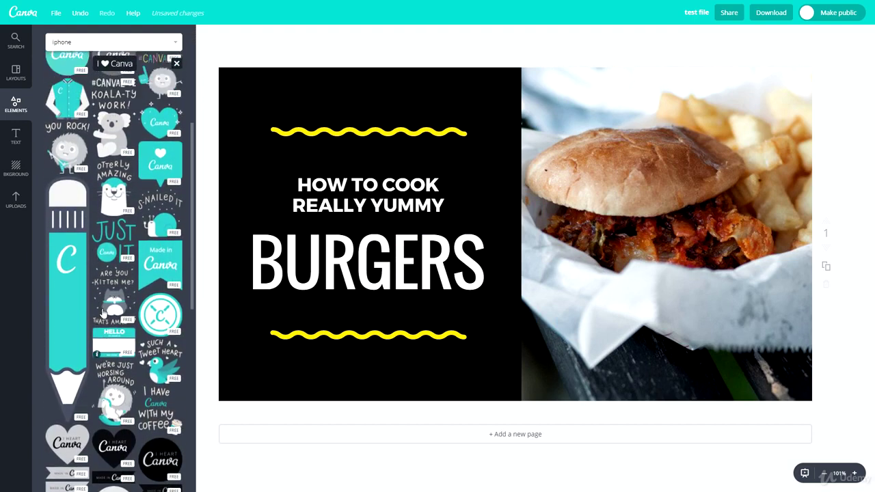
{"action": "scroll", "coordinate": [103, 277], "scroll_direction": "down", "scroll_amount": 3}
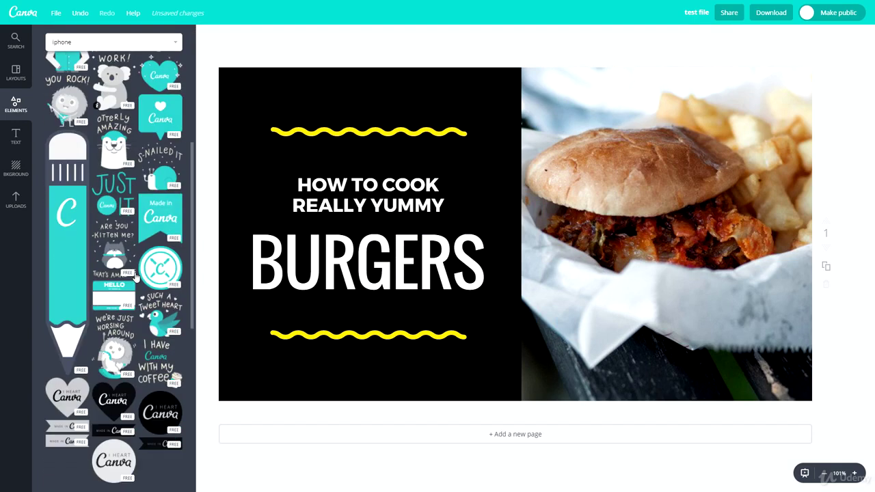
Look through the remaining "I ♥ Canva" graphics and close the collection without adding anything.
{"action": "scroll", "coordinate": [96, 293], "scroll_direction": "down", "scroll_amount": 3}
{"action": "scroll", "coordinate": [95, 301], "scroll_direction": "up", "scroll_amount": 6}
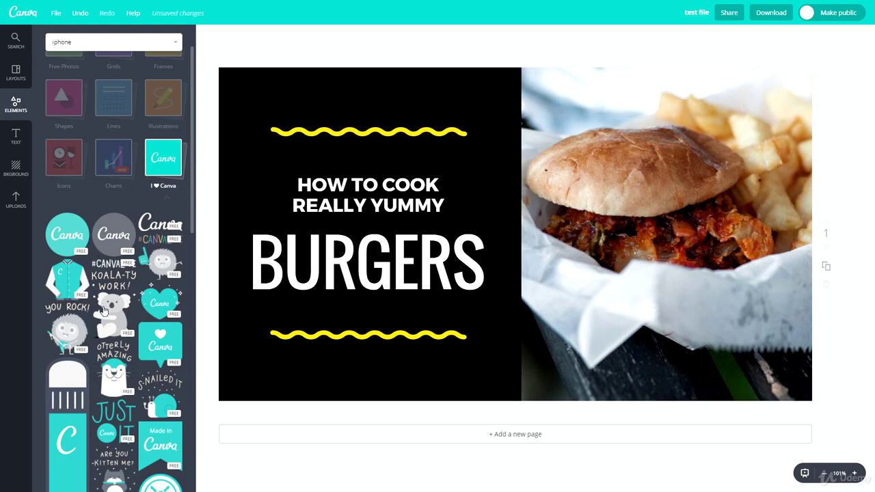
{"action": "left_click", "coordinate": [155, 159]}
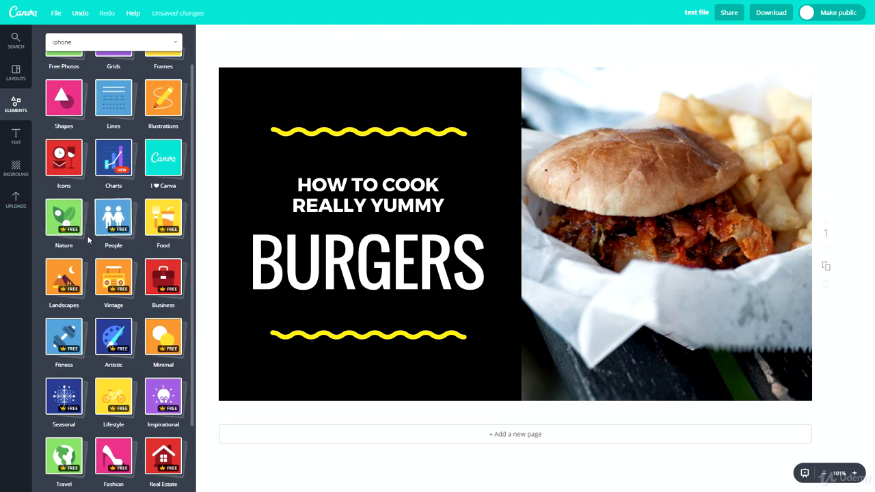
Browse the People and Food photo collections and close them without adding anything.
{"action": "scroll", "coordinate": [171, 342], "scroll_direction": "down", "scroll_amount": 2}
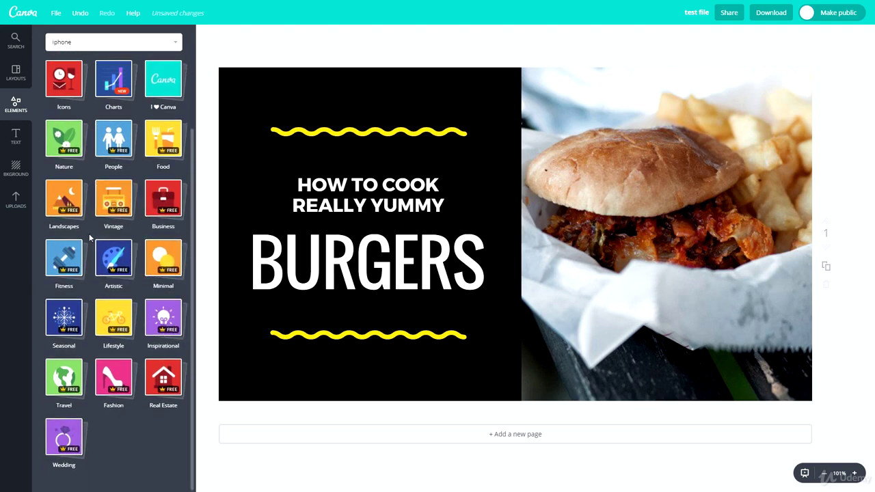
{"action": "scroll", "coordinate": [89, 237], "scroll_direction": "up", "scroll_amount": 3}
{"action": "left_click", "coordinate": [104, 252]}
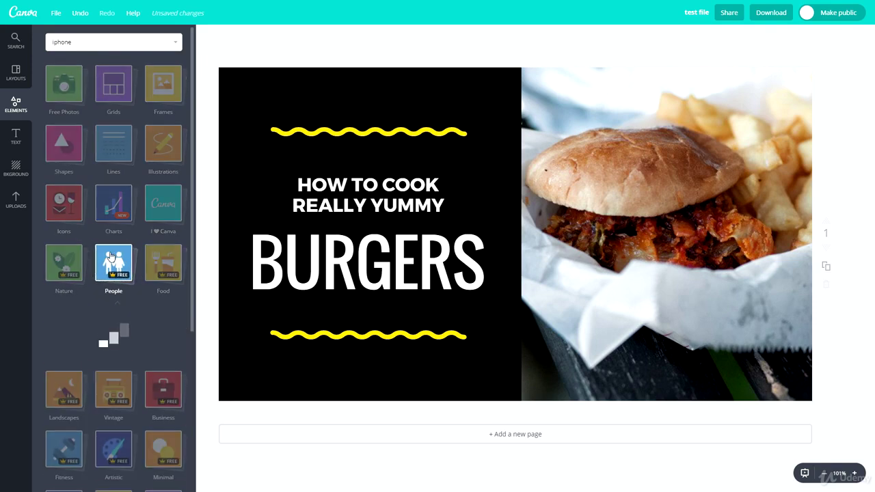
{"action": "scroll", "coordinate": [102, 246], "scroll_direction": "down", "scroll_amount": 3}
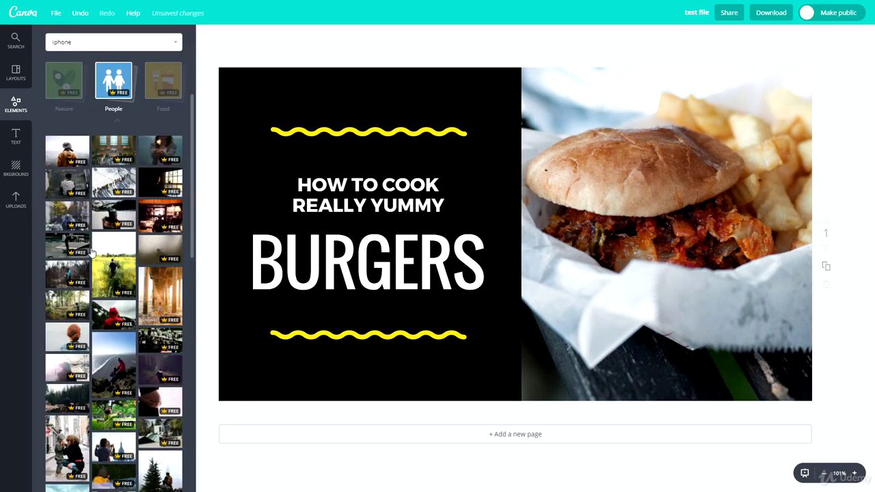
{"action": "left_click", "coordinate": [114, 100]}
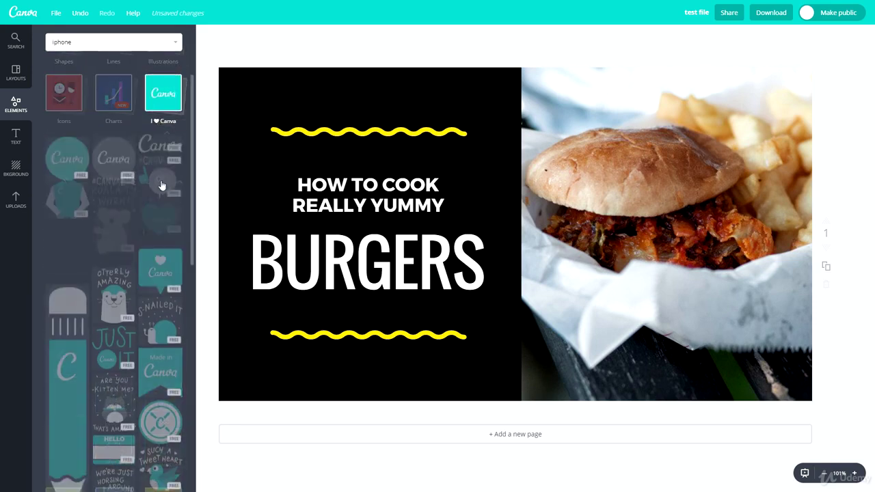
{"action": "left_click", "coordinate": [171, 161]}
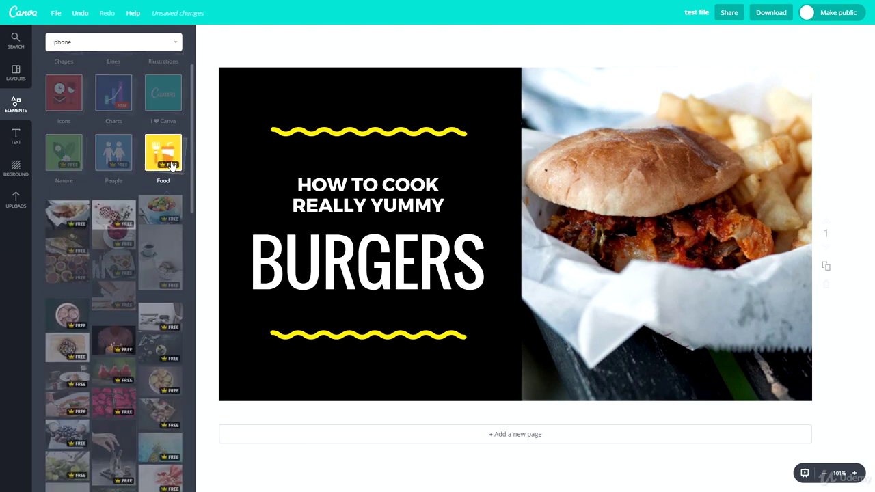
{"action": "left_click", "coordinate": [167, 157]}
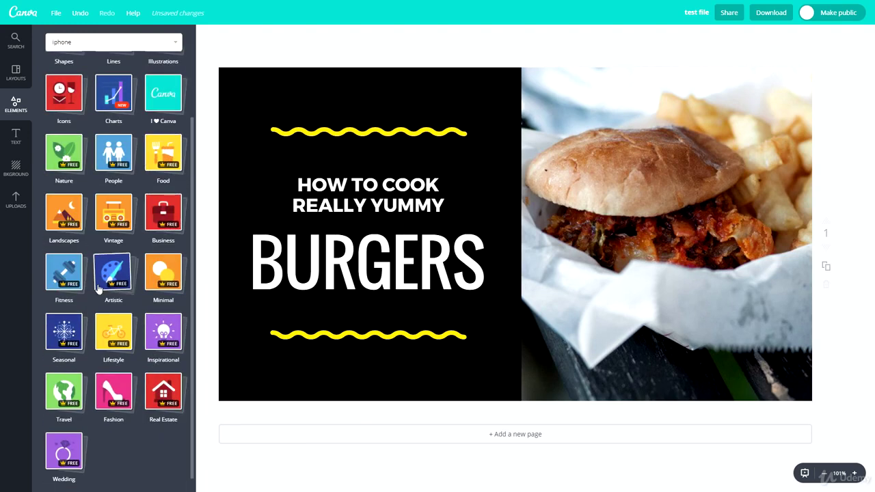
Place a default heading, subheading and body text one below another on the burger photo.
{"action": "left_click", "coordinate": [18, 140]}
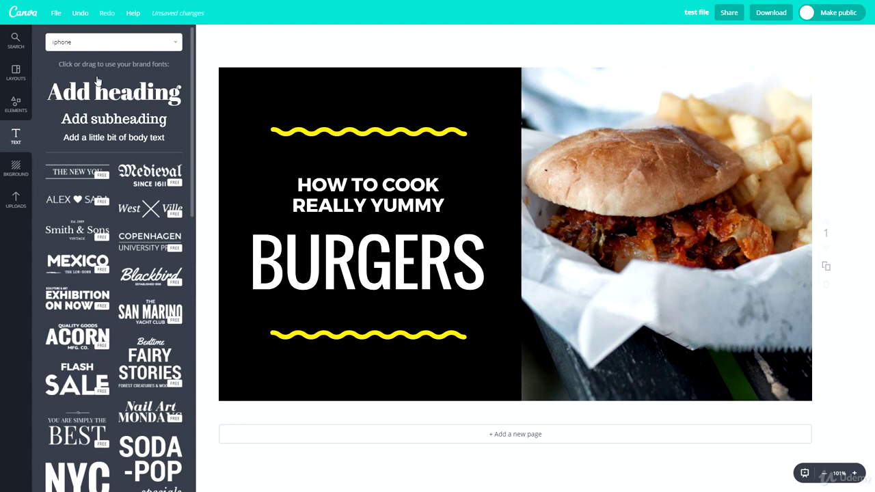
{"action": "left_click_drag", "start_coordinate": [94, 95], "coordinate": [547, 149]}
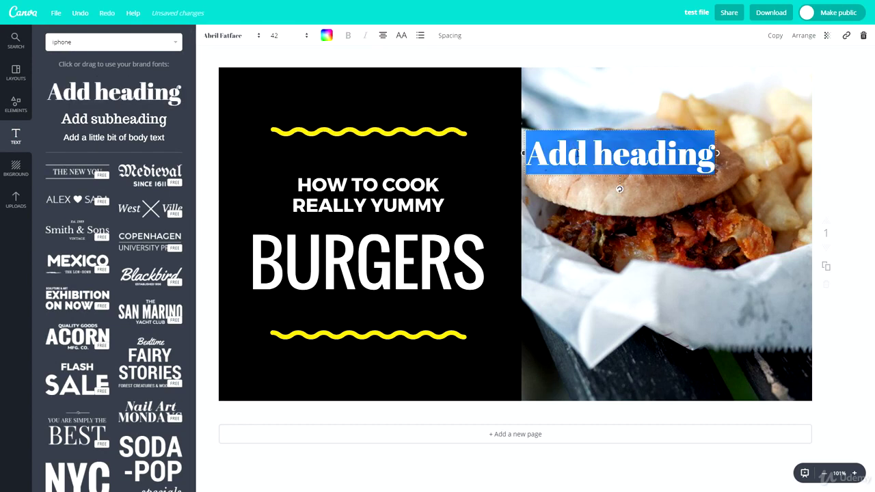
{"action": "left_click_drag", "start_coordinate": [102, 120], "coordinate": [614, 220]}
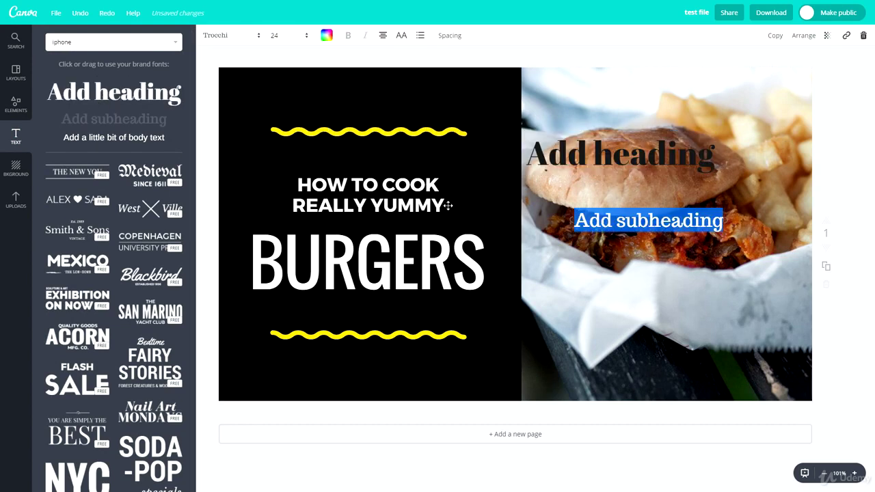
{"action": "left_click_drag", "start_coordinate": [134, 145], "coordinate": [659, 269]}
Try out the ELEVATE text template on the page and delete it again.
{"action": "scroll", "coordinate": [82, 212], "scroll_direction": "down", "scroll_amount": 1}
{"action": "scroll", "coordinate": [82, 211], "scroll_direction": "down", "scroll_amount": 5}
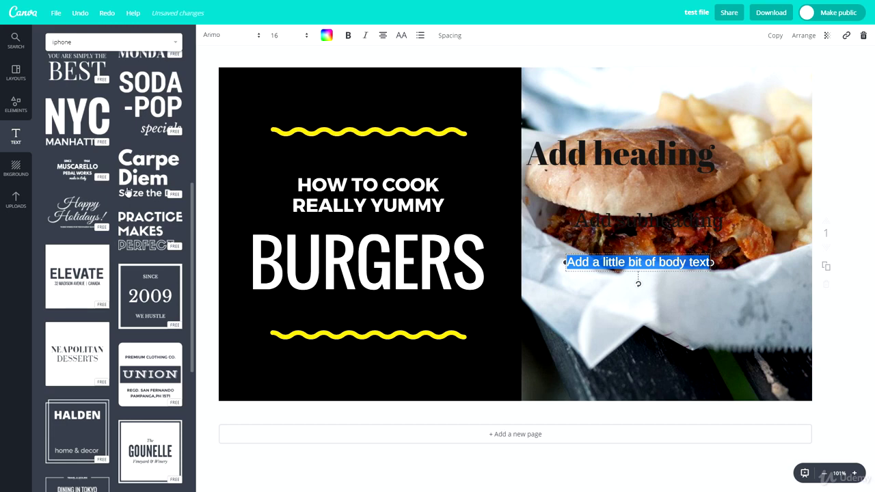
{"action": "scroll", "coordinate": [61, 233], "scroll_direction": "down", "scroll_amount": 2}
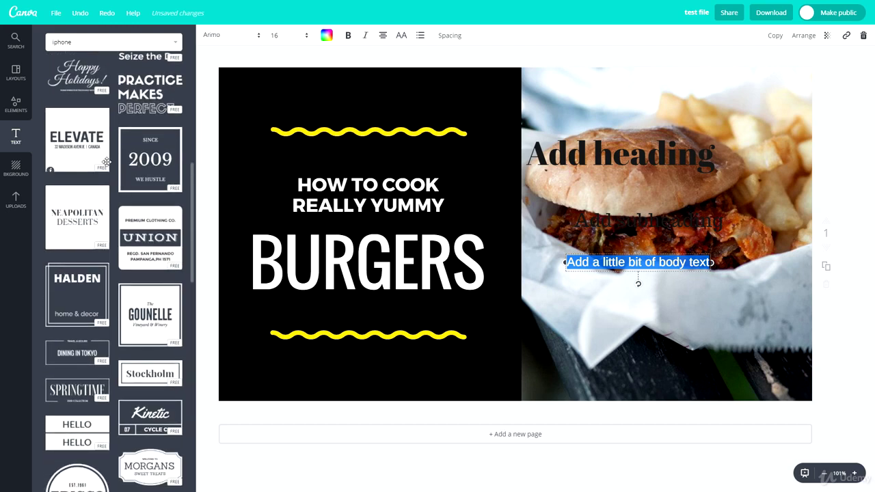
{"action": "left_click_drag", "start_coordinate": [75, 151], "coordinate": [495, 212]}
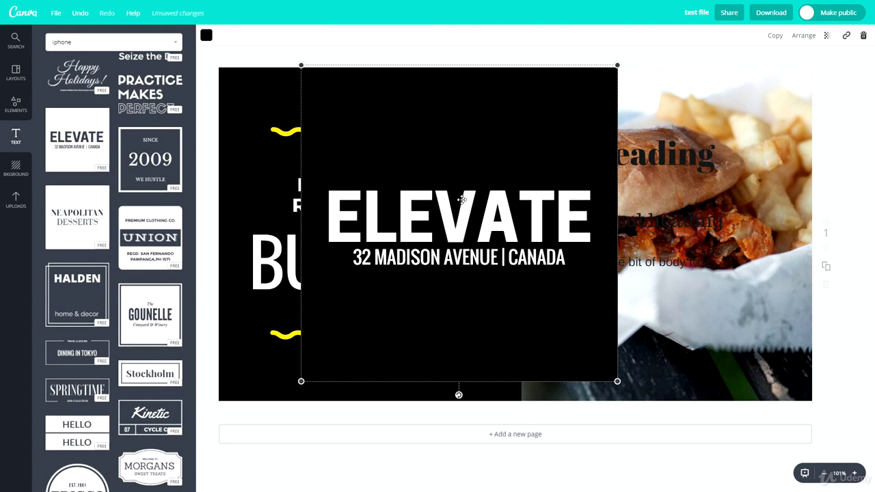
{"action": "key", "text": "Delete"}
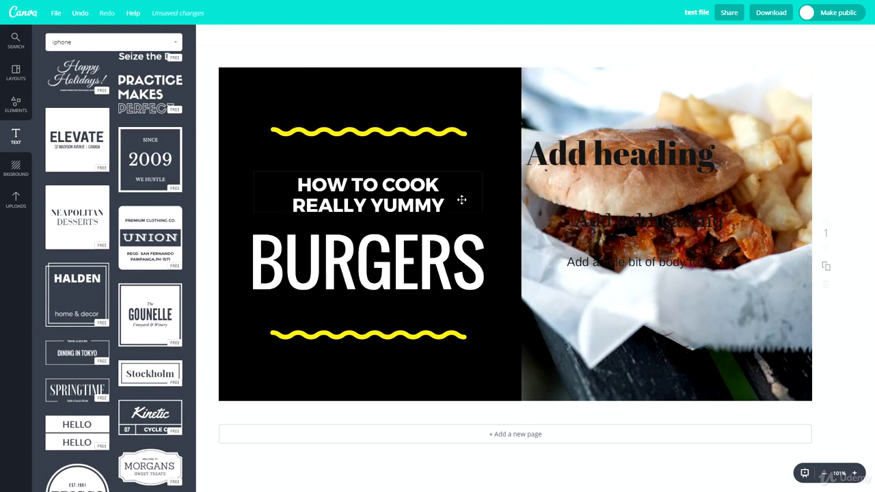
View the font and size choices for the "Add heading" text and colour it yellow from the default palette.
{"action": "double_click", "coordinate": [615, 148]}
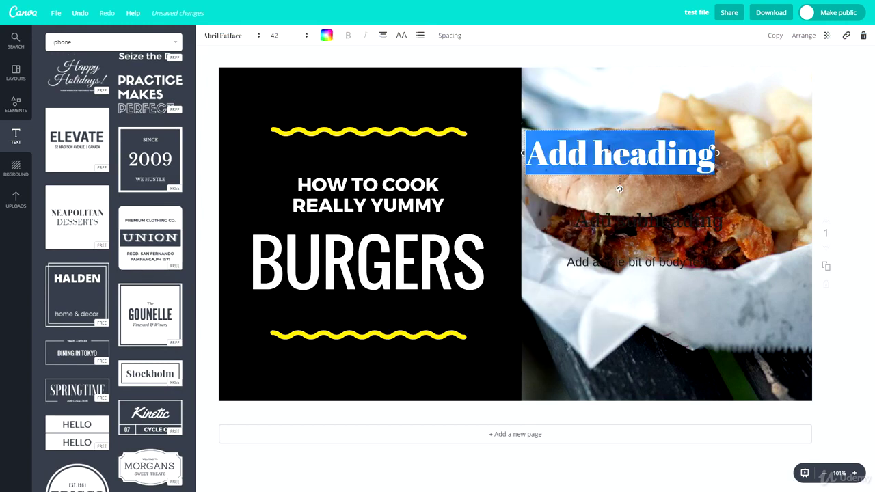
{"action": "left_click", "coordinate": [247, 37]}
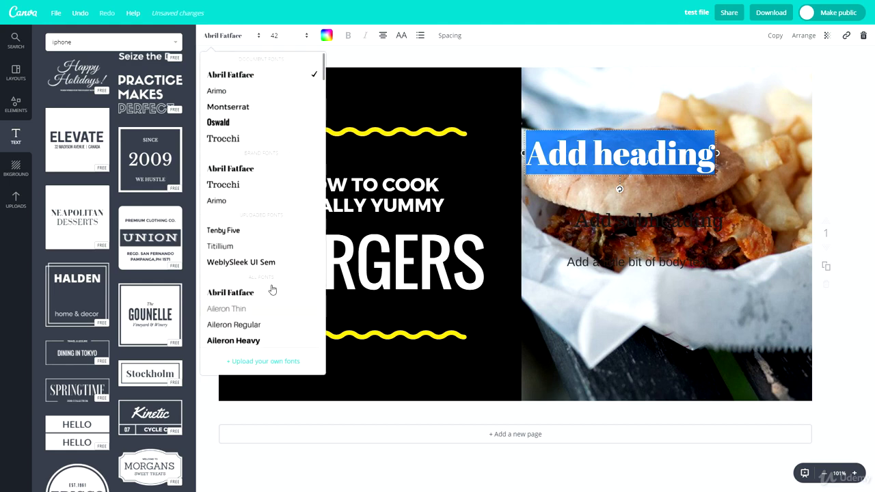
{"action": "left_click", "coordinate": [274, 35]}
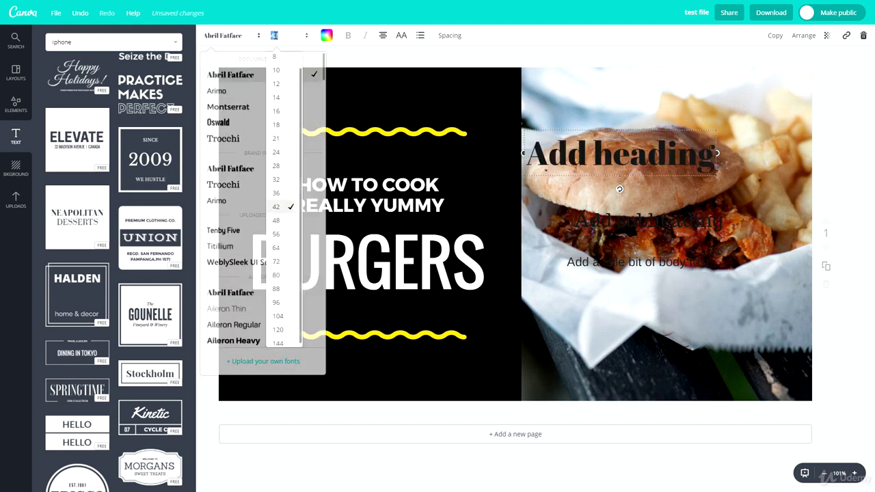
{"action": "left_click", "coordinate": [326, 40]}
{"action": "left_click", "coordinate": [368, 134]}
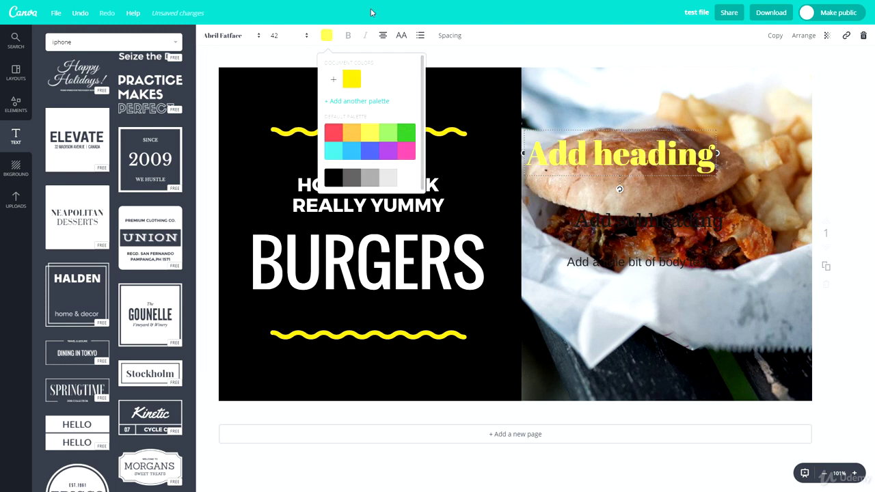
{"action": "left_click", "coordinate": [362, 50]}
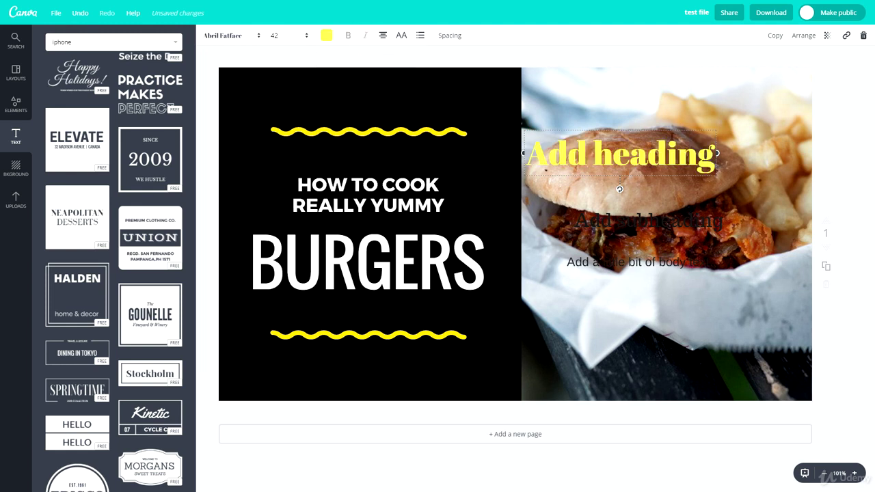
Try out right alignment and uppercase on the heading, returning it to centred, normal case.
{"action": "left_click", "coordinate": [382, 35]}
{"action": "left_click", "coordinate": [384, 63]}
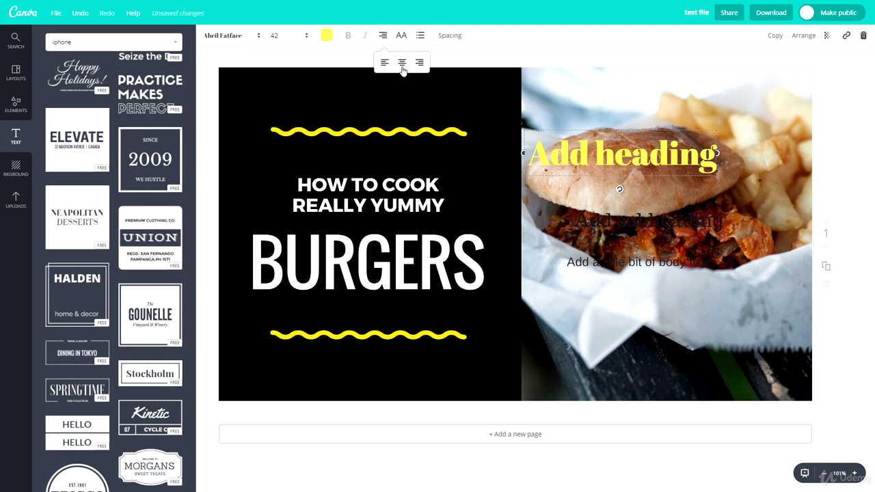
{"action": "left_click", "coordinate": [410, 66]}
{"action": "left_click", "coordinate": [401, 36]}
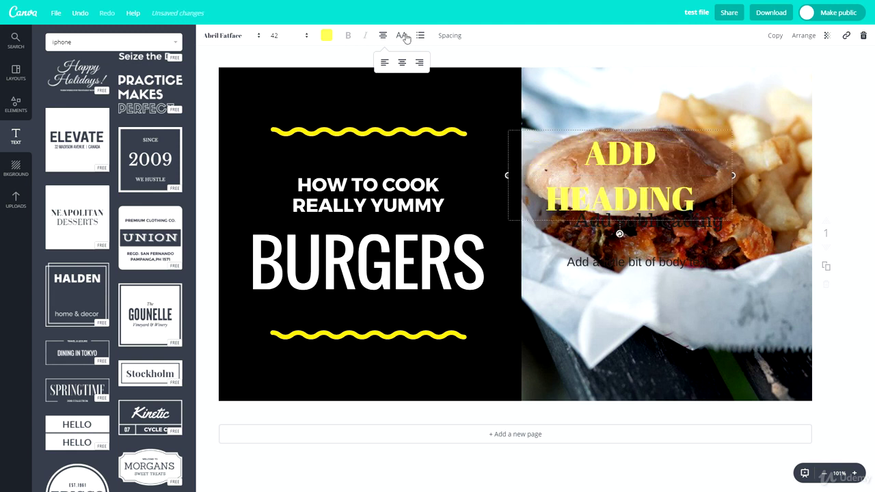
{"action": "left_click", "coordinate": [404, 37]}
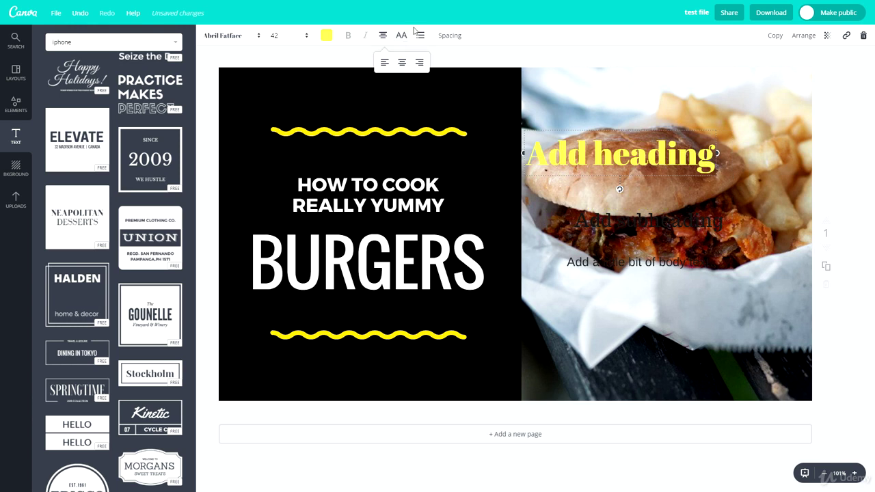
{"action": "left_click", "coordinate": [424, 49]}
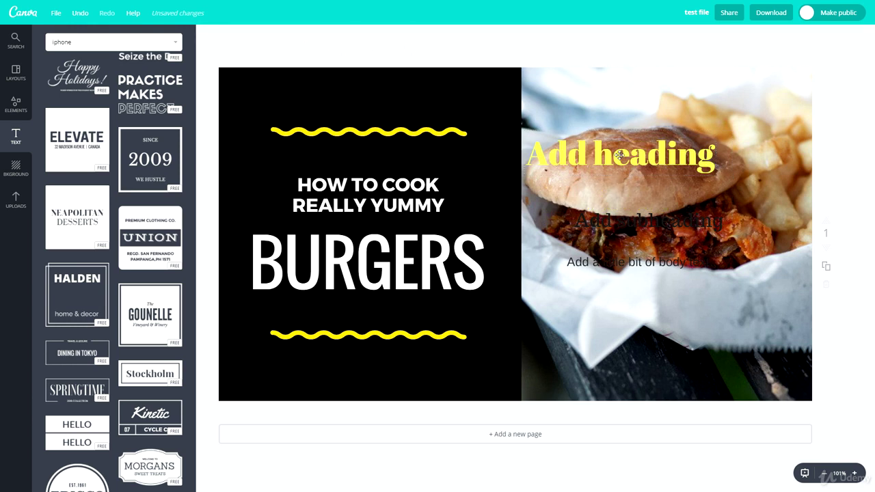
Try out bullet list formatting on the heading and remove it again.
{"action": "double_click", "coordinate": [618, 156]}
{"action": "left_click", "coordinate": [419, 37]}
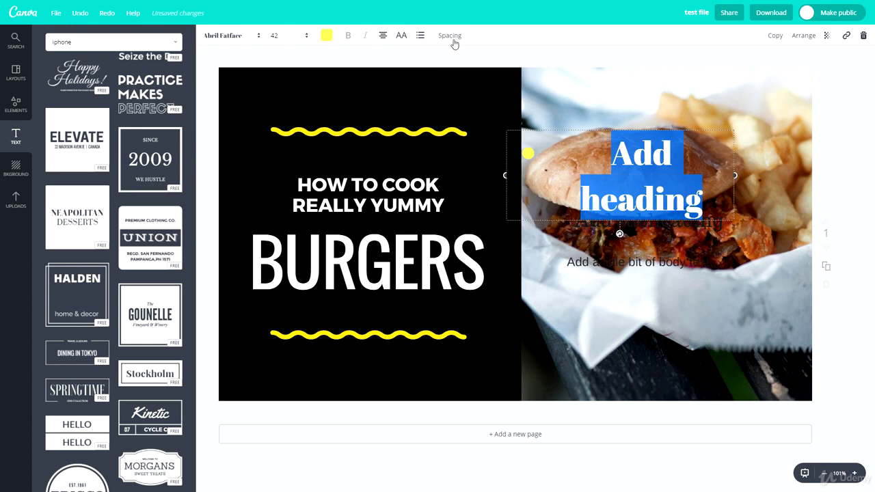
{"action": "left_click", "coordinate": [421, 36]}
Set the heading's letter spacing to 450 and its line height to 0.83.
{"action": "left_click", "coordinate": [449, 38]}
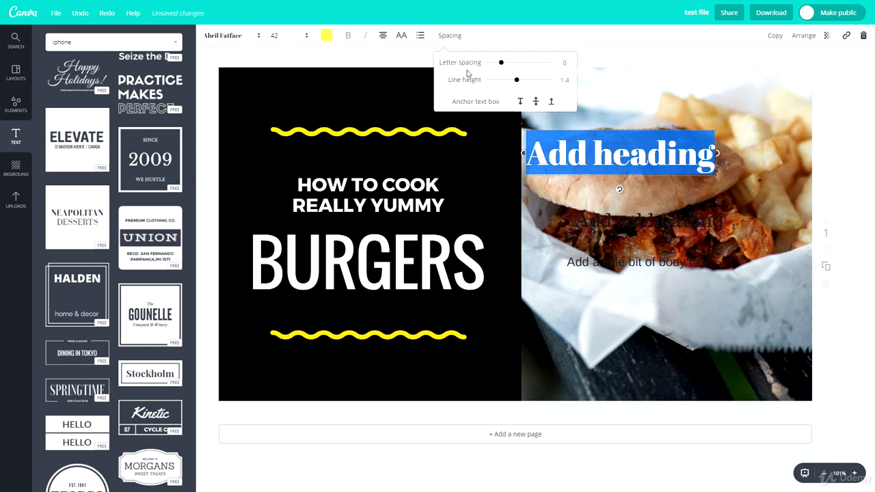
{"action": "left_click_drag", "start_coordinate": [502, 64], "coordinate": [499, 83]}
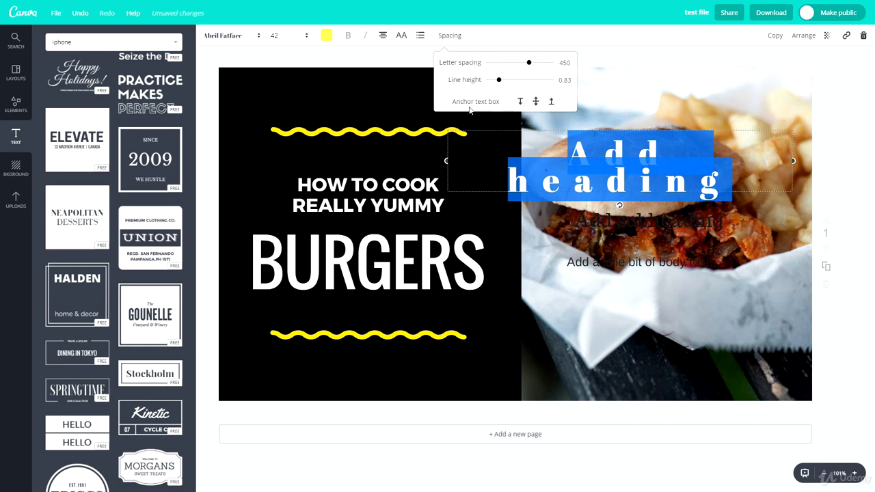
{"action": "left_click", "coordinate": [493, 40]}
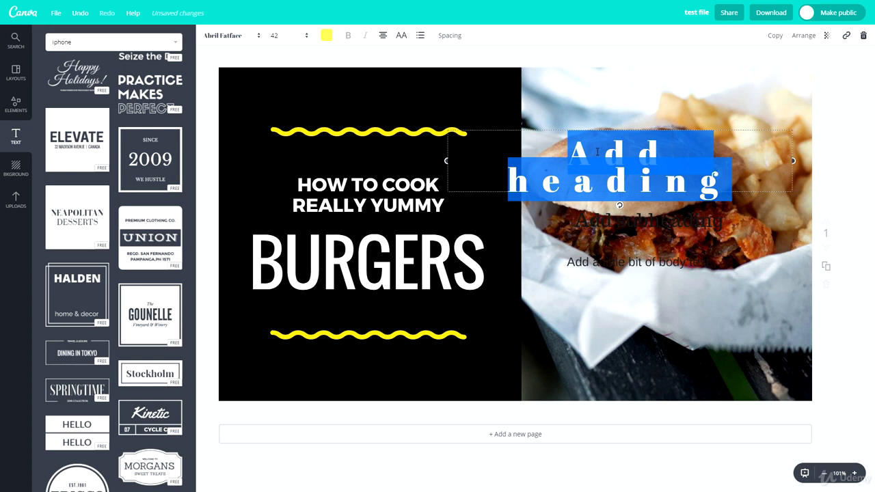
Move the spaced-out heading partly over "HOW TO COOK REALLY YUMMY" and try changing its stacking order with Arrange.
{"action": "left_click_drag", "start_coordinate": [516, 128], "coordinate": [385, 147]}
{"action": "left_click", "coordinate": [334, 218]}
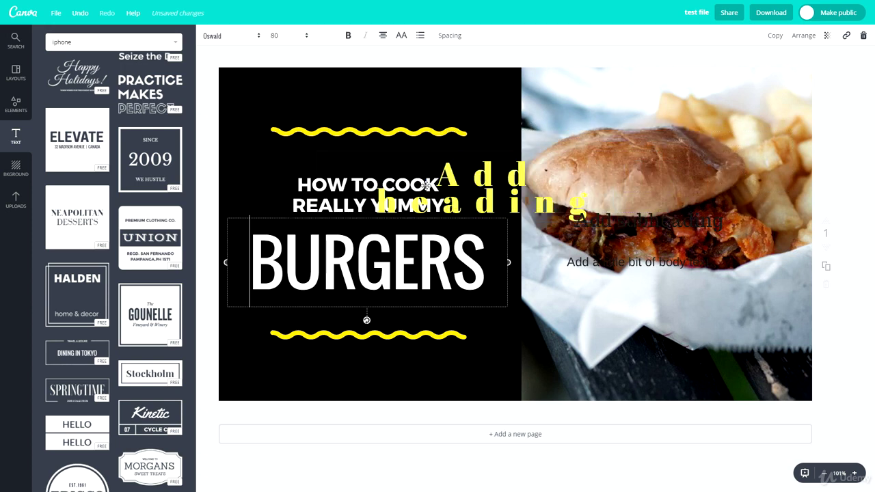
{"action": "left_click", "coordinate": [492, 198]}
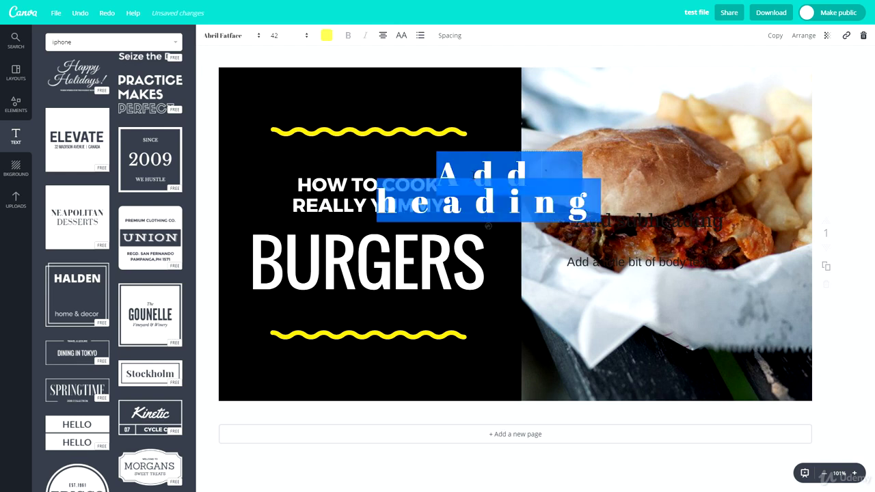
{"action": "left_click", "coordinate": [802, 36]}
{"action": "left_click", "coordinate": [784, 76]}
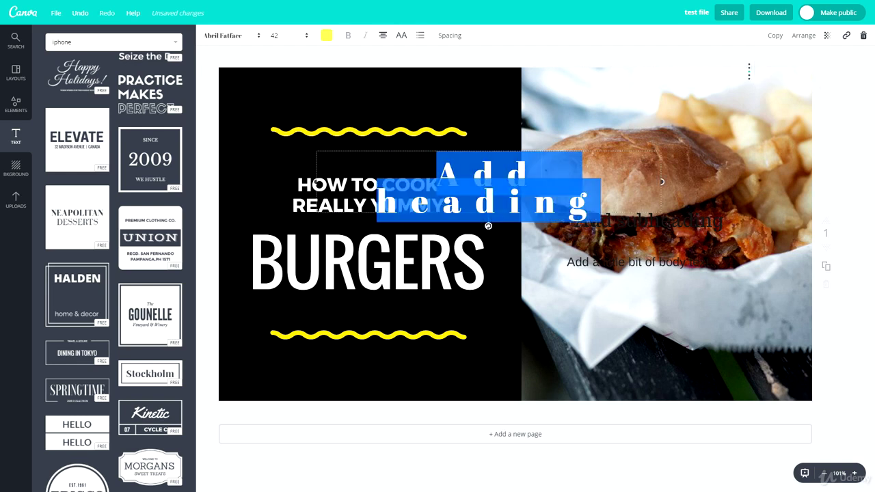
Shift "HOW TO COOK REALLY YUMMY" slightly left and up, and move the yellow heading onto the upper part of the burger photo.
{"action": "left_click", "coordinate": [287, 190]}
{"action": "left_click_drag", "start_coordinate": [389, 170], "coordinate": [376, 166]}
{"action": "left_click_drag", "start_coordinate": [488, 178], "coordinate": [536, 159]}
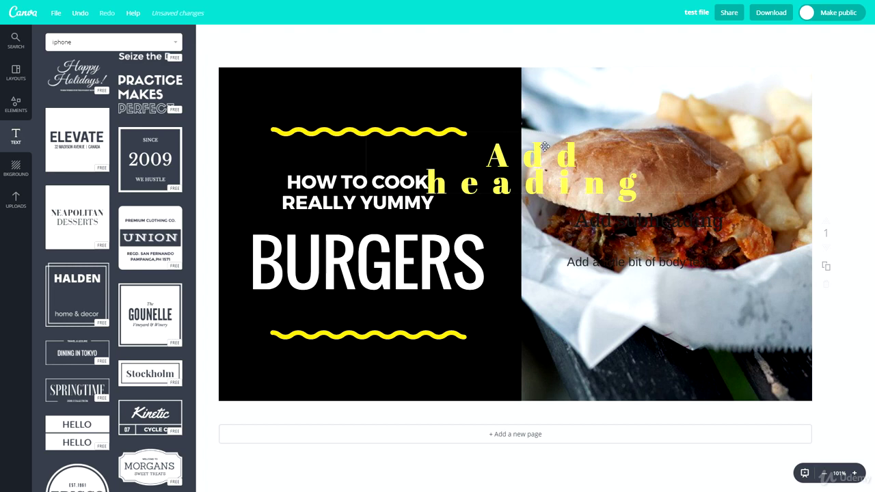
{"action": "left_click_drag", "start_coordinate": [545, 146], "coordinate": [677, 121]}
Duplicate the yellow heading and place the copy below the body text on the burger photo.
{"action": "left_click", "coordinate": [660, 134]}
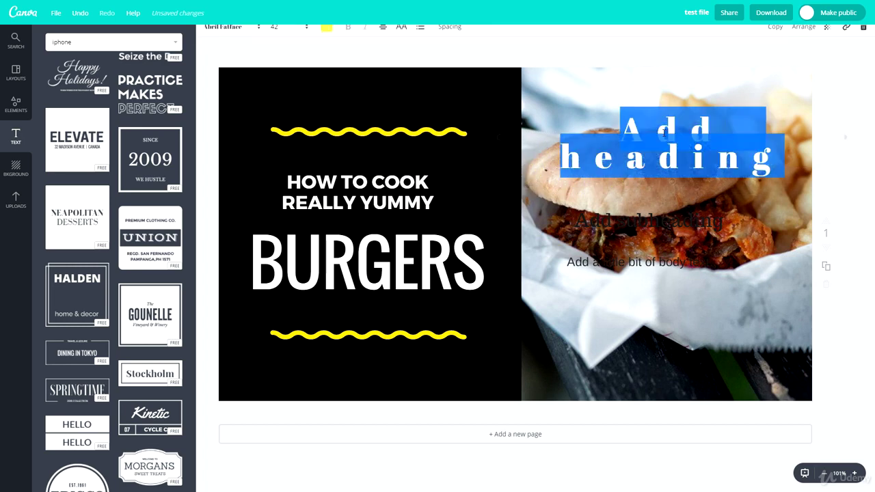
{"action": "left_click", "coordinate": [775, 36]}
{"action": "left_click_drag", "start_coordinate": [669, 140], "coordinate": [657, 294]}
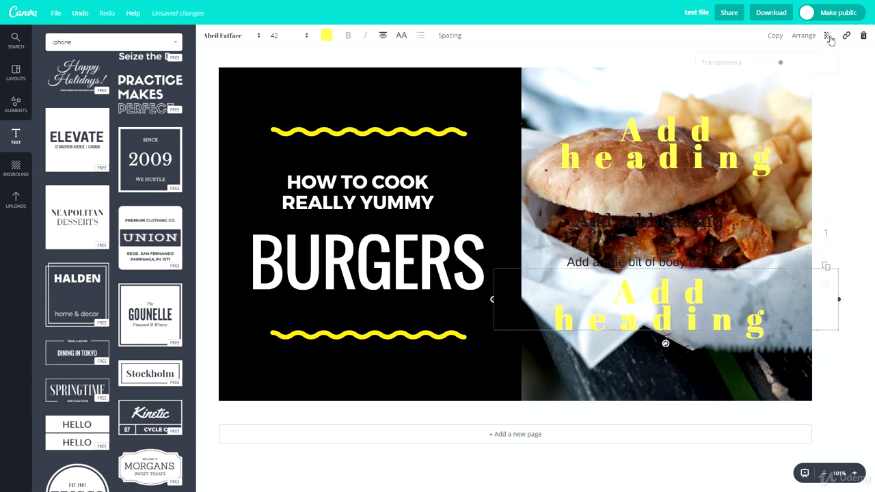
Try a transparency of 93 on the lower yellow heading copy and delete that copy.
{"action": "mouse_move", "coordinate": [811, 65]}
{"action": "left_mouse_down"}
{"action": "mouse_move", "coordinate": [731, 64]}
{"action": "mouse_move", "coordinate": [810, 67]}
{"action": "left_mouse_up"}
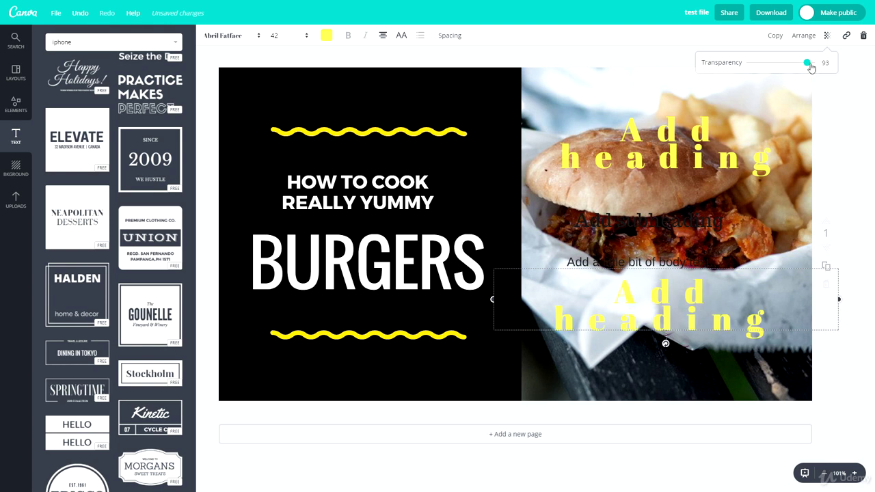
{"action": "left_click", "coordinate": [845, 36]}
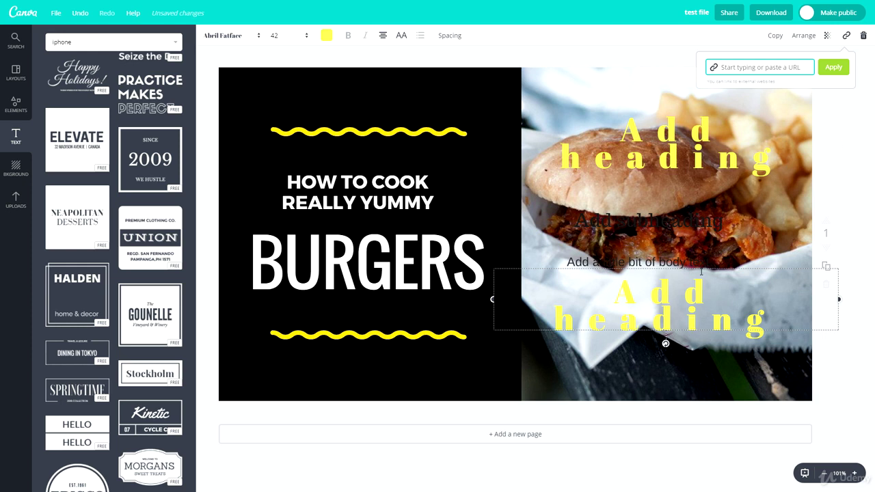
{"action": "left_click", "coordinate": [861, 36]}
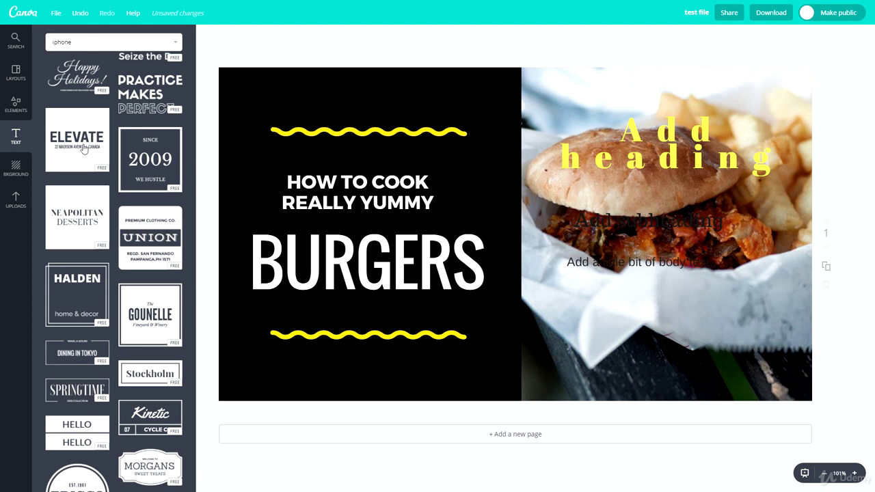
Apply the light green patterned background to the design.
{"action": "left_click", "coordinate": [16, 171]}
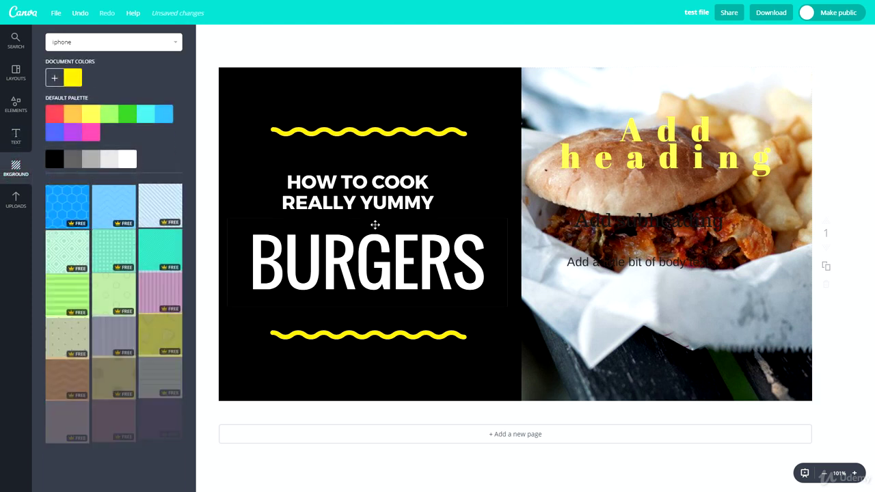
{"action": "scroll", "coordinate": [69, 230], "scroll_direction": "down", "scroll_amount": 2}
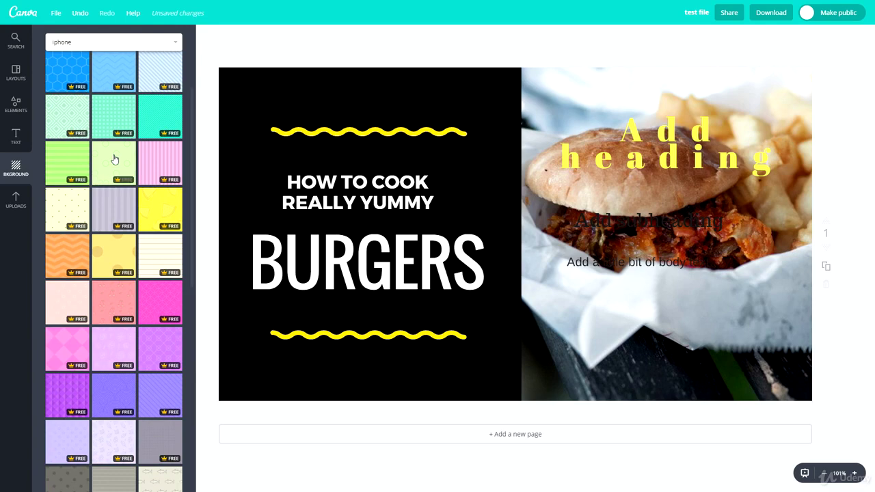
{"action": "left_click", "coordinate": [114, 161]}
{"action": "left_click_drag", "start_coordinate": [528, 107], "coordinate": [551, 86]}
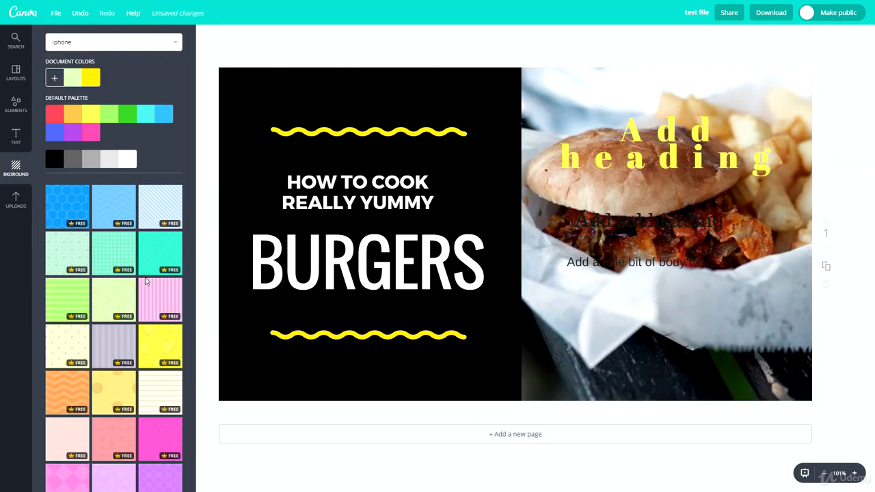
Apply the mint checked background pattern and move the burger photo down to the lower part of the page.
{"action": "left_click_drag", "start_coordinate": [103, 257], "coordinate": [528, 121]}
{"action": "mouse_move", "coordinate": [593, 91]}
{"action": "left_mouse_down"}
{"action": "mouse_move", "coordinate": [610, 171]}
{"action": "mouse_move", "coordinate": [601, 100]}
{"action": "left_mouse_up"}
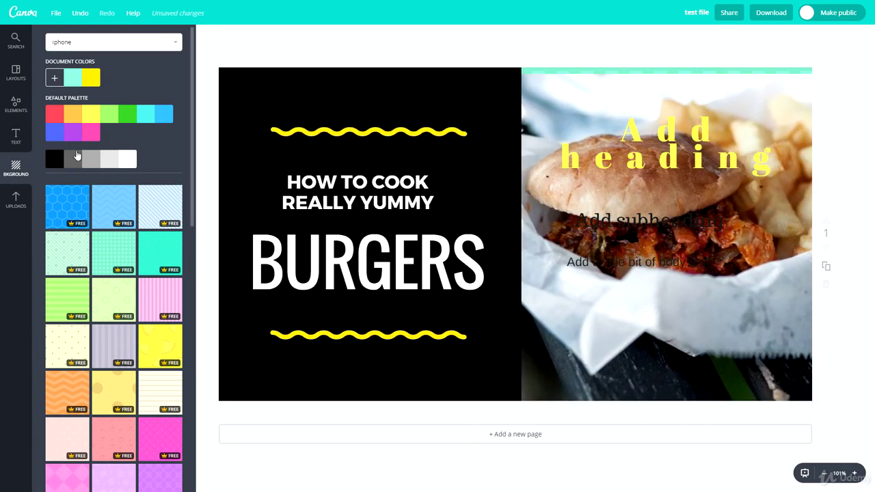
{"action": "left_click_drag", "start_coordinate": [593, 117], "coordinate": [593, 117]}
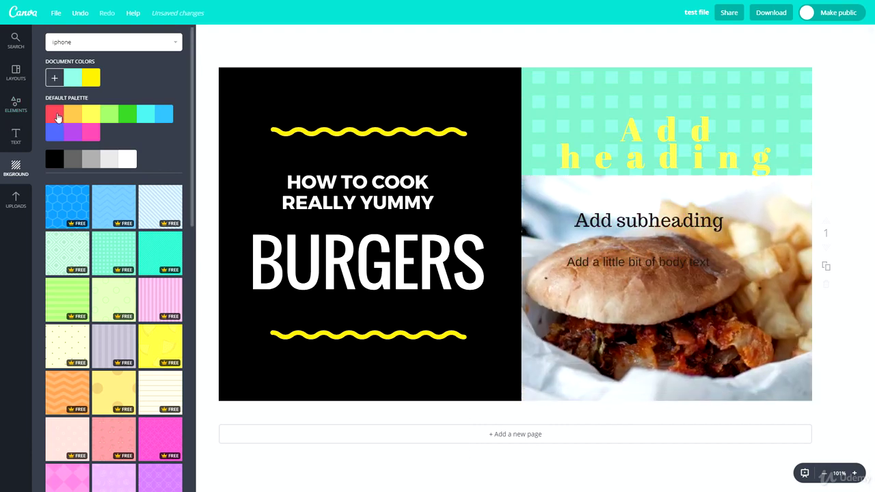
Move the yellow heading below the body text and change the background to solid light green.
{"action": "left_click", "coordinate": [578, 91]}
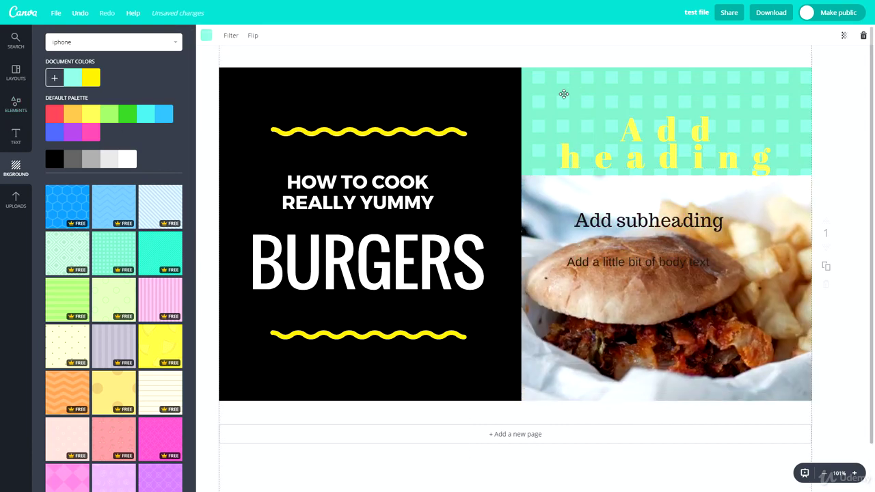
{"action": "left_click_drag", "start_coordinate": [563, 94], "coordinate": [551, 406]}
{"action": "left_click_drag", "start_coordinate": [587, 120], "coordinate": [555, 333]}
{"action": "left_click", "coordinate": [108, 115]}
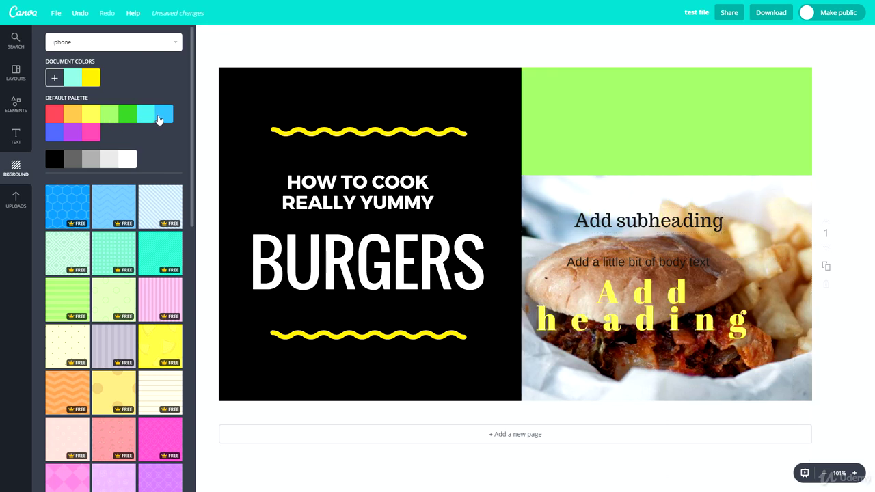
Shift the black panel and its texts down, and delete every element from the page except the background.
{"action": "left_click_drag", "start_coordinate": [537, 176], "coordinate": [443, 235]}
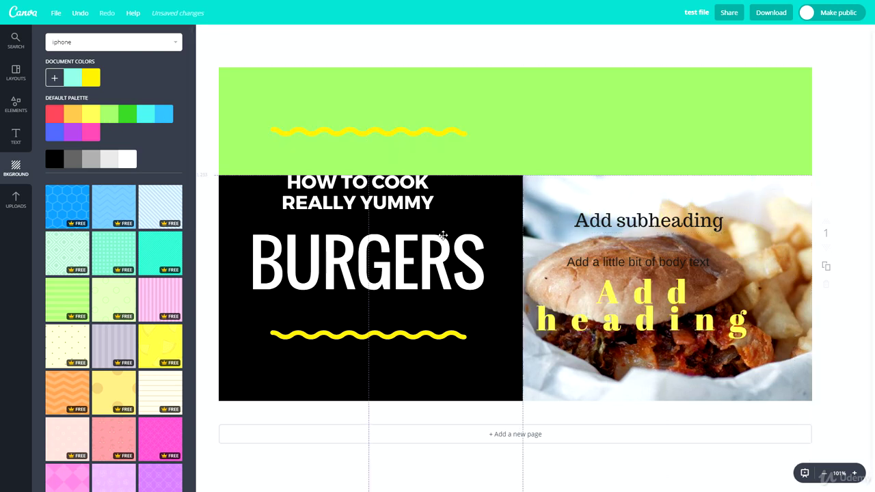
{"action": "left_click_drag", "start_coordinate": [451, 127], "coordinate": [476, 256]}
{"action": "left_click_drag", "start_coordinate": [505, 201], "coordinate": [494, 321]}
{"action": "left_click_drag", "start_coordinate": [300, 106], "coordinate": [697, 409]}
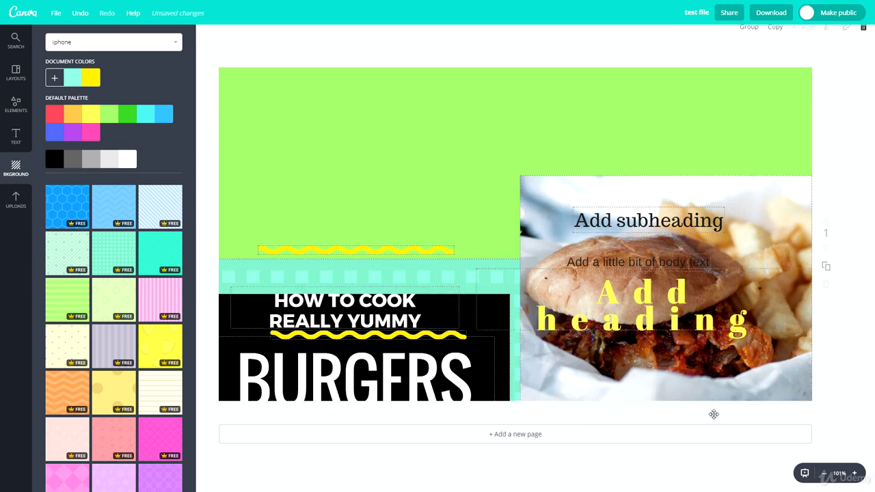
{"action": "key", "text": "Delete"}
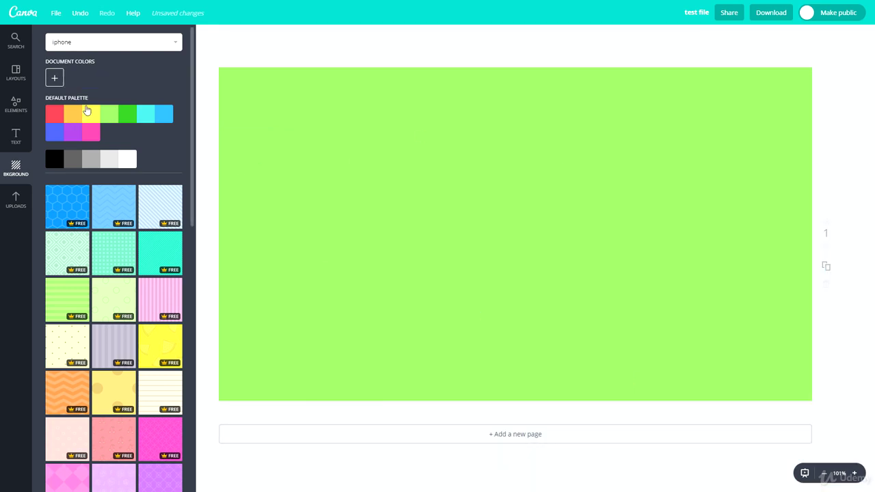
Set the empty page's background to solid light blue from the default palette.
{"action": "left_click", "coordinate": [68, 114]}
{"action": "left_click", "coordinate": [164, 113]}
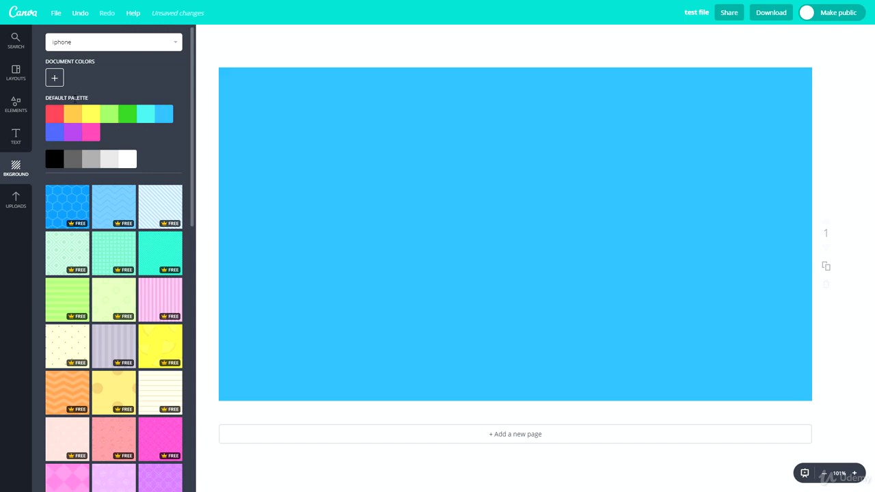
{"action": "scroll", "coordinate": [87, 221], "scroll_direction": "down", "scroll_amount": 3}
Add a new page and a duplicate of it, and delete both added pages.
{"action": "left_click", "coordinate": [522, 438]}
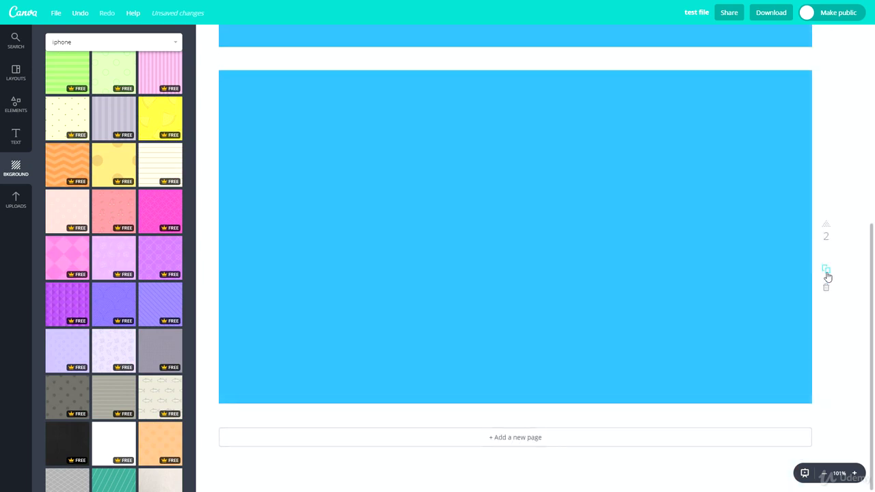
{"action": "left_click", "coordinate": [826, 271]}
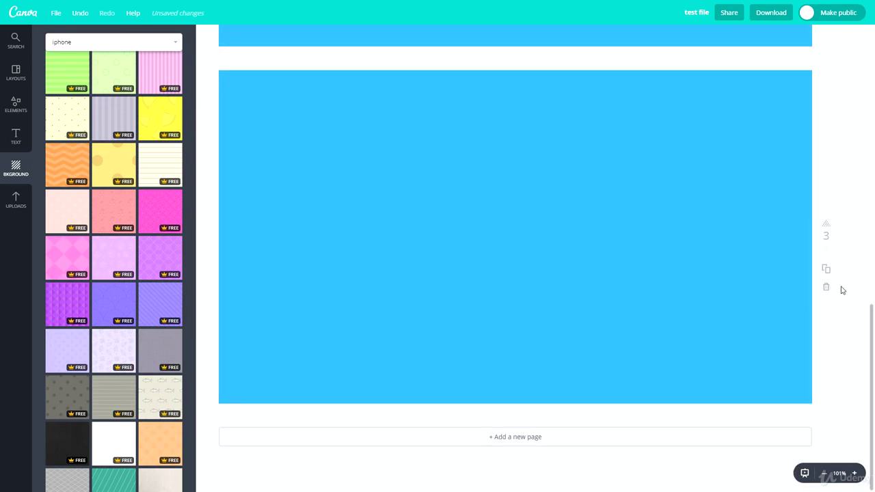
{"action": "left_click", "coordinate": [825, 287]}
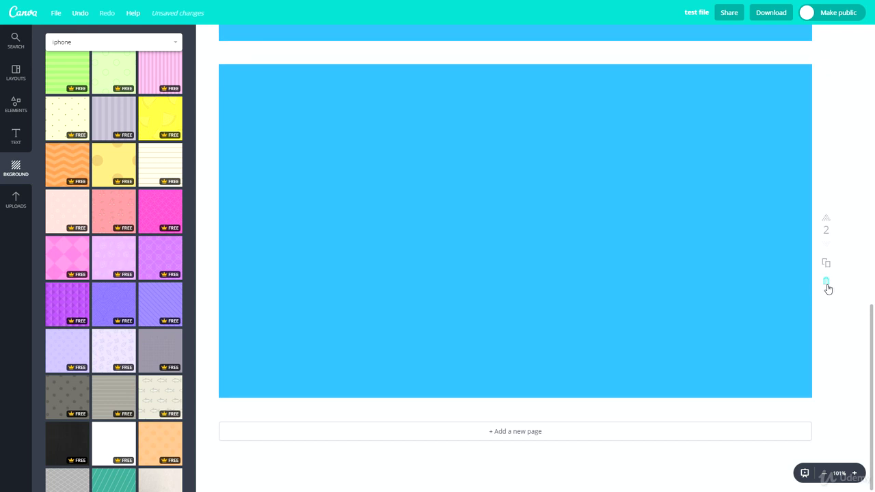
{"action": "left_click", "coordinate": [826, 283]}
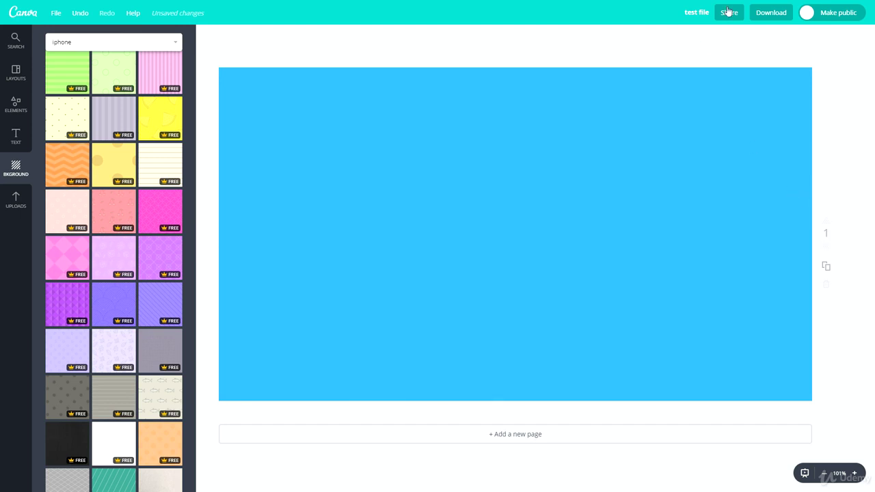
Duplicate the blue page and review the PNG download options, entering 3 as the page range without downloading.
{"action": "left_click", "coordinate": [771, 12]}
{"action": "left_click", "coordinate": [824, 266]}
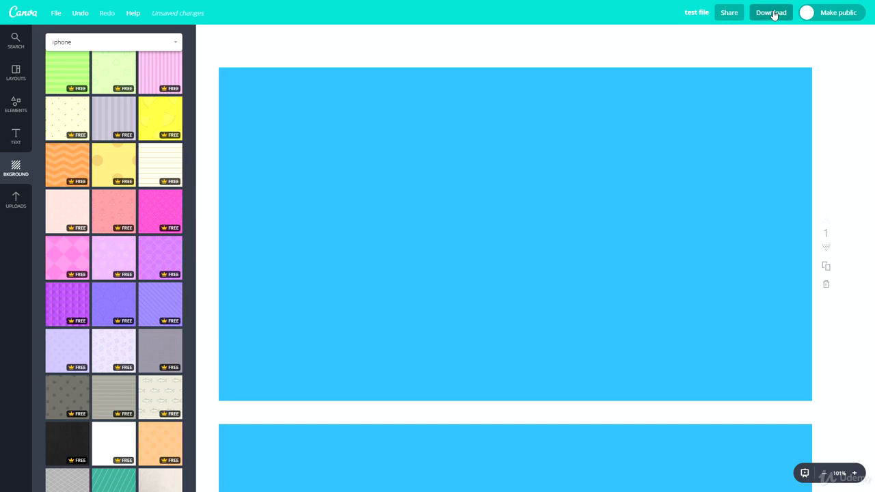
{"action": "left_click", "coordinate": [773, 13]}
{"action": "left_click", "coordinate": [744, 167]}
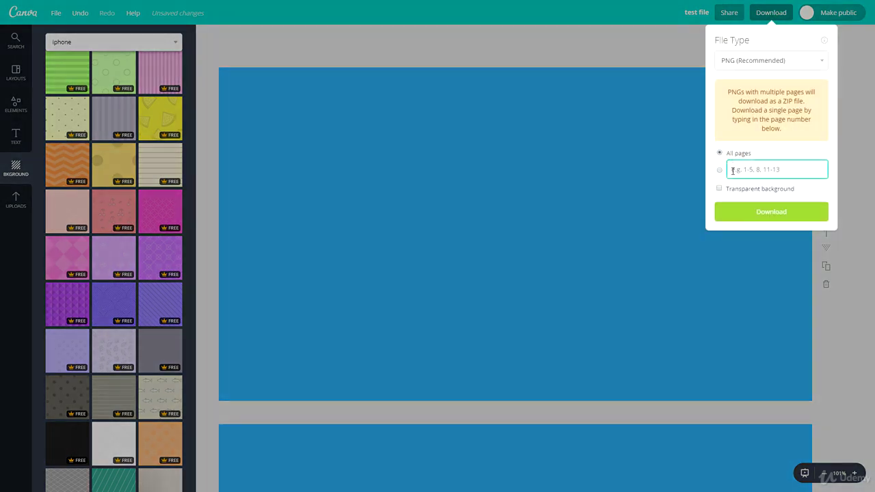
{"action": "type", "text": "3"}
{"action": "left_click", "coordinate": [499, 146]}
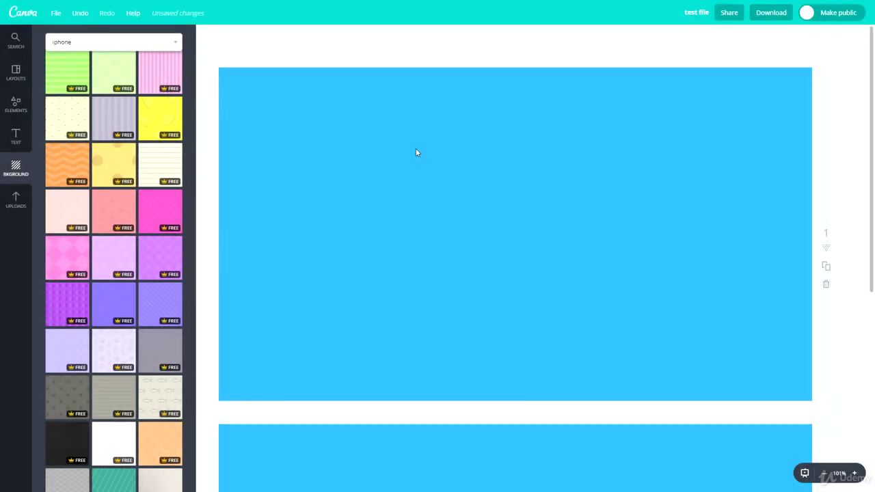
{"action": "left_click", "coordinate": [771, 14]}
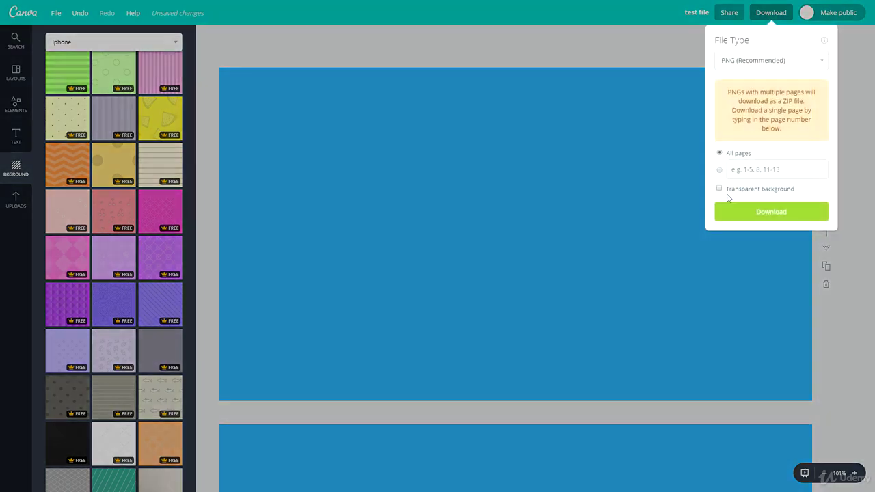
{"action": "left_click", "coordinate": [618, 212]}
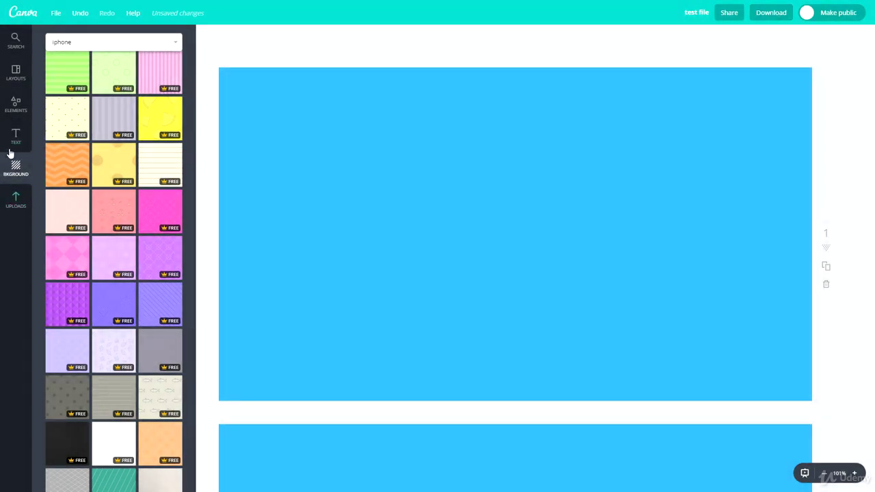
Place the uploaded photo of dollar-bill balls on page 1 and delete it again.
{"action": "left_click", "coordinate": [17, 198]}
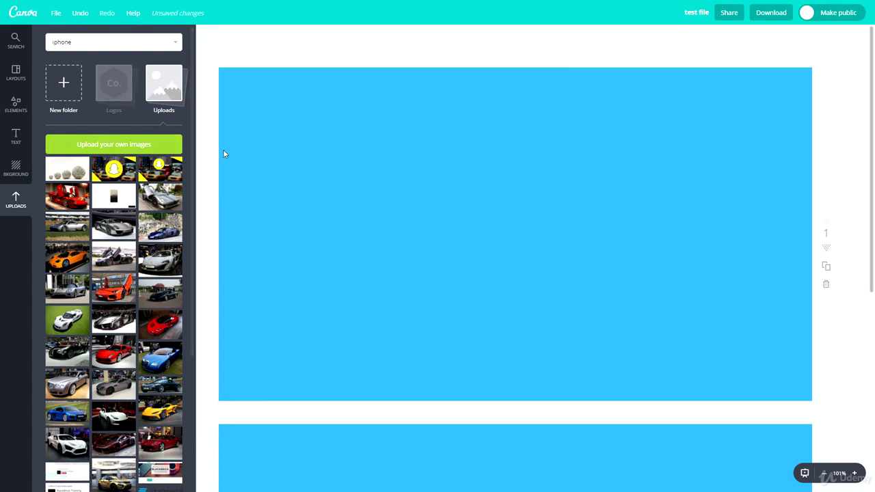
{"action": "left_click", "coordinate": [52, 168]}
{"action": "left_click_drag", "start_coordinate": [478, 168], "coordinate": [381, 185]}
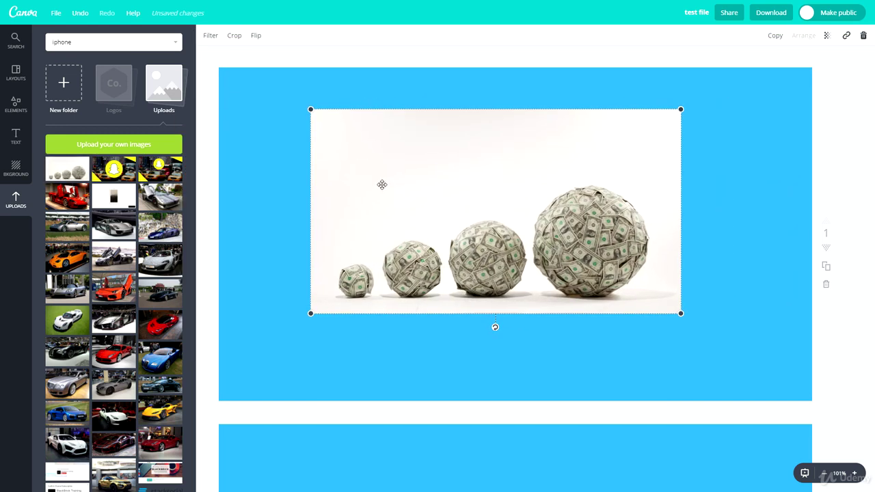
{"action": "key", "text": "Delete"}
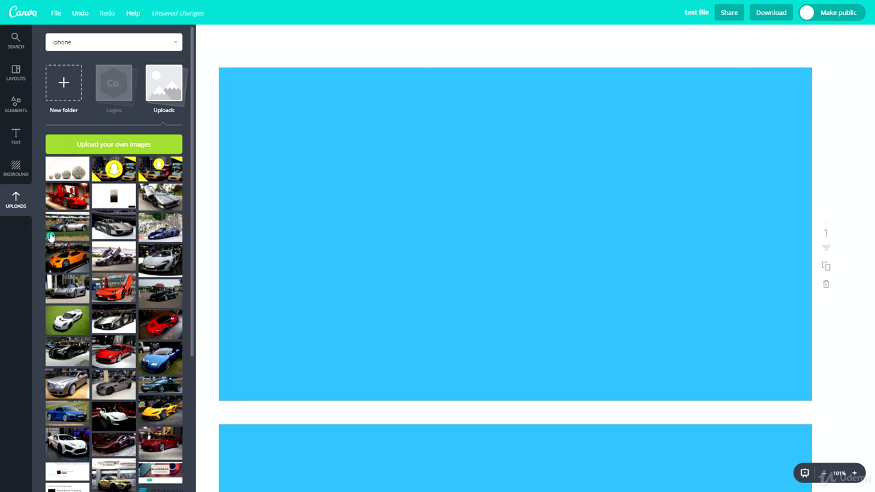
Look through the remaining uploaded images, the two blue pages and the "iphone" search results.
{"action": "scroll", "coordinate": [203, 389], "scroll_direction": "down", "scroll_amount": 3}
{"action": "scroll", "coordinate": [143, 315], "scroll_direction": "down", "scroll_amount": 2}
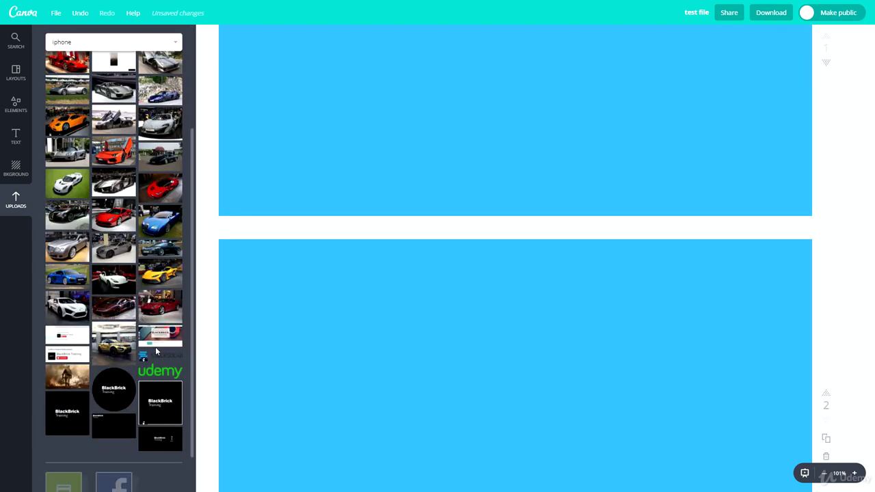
{"action": "left_click_drag", "start_coordinate": [160, 335], "coordinate": [460, 101]}
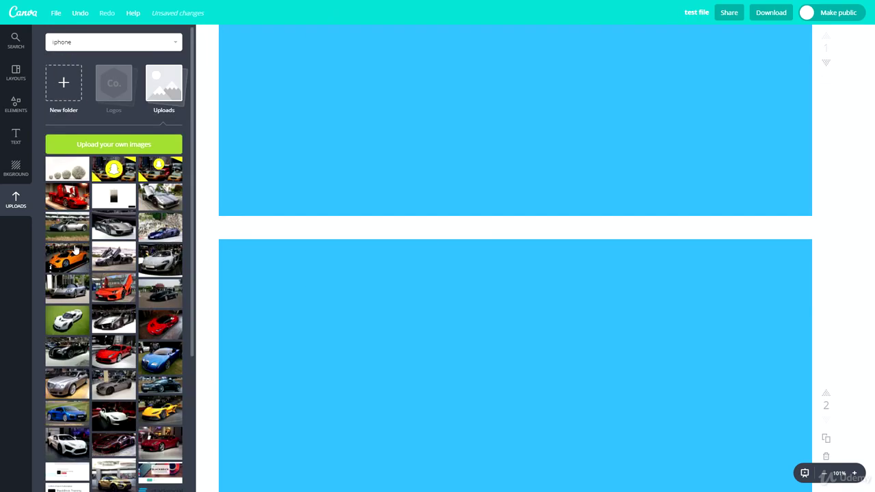
{"action": "left_click", "coordinate": [28, 45]}
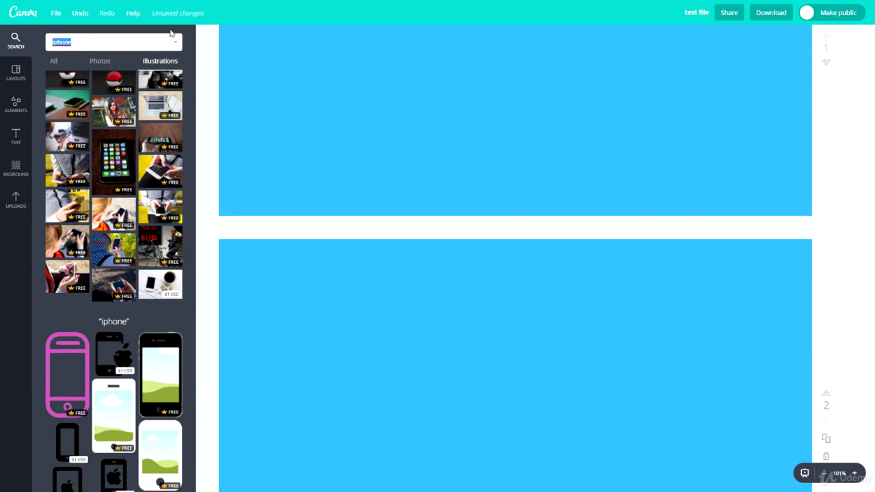
{"action": "left_click", "coordinate": [396, 109]}
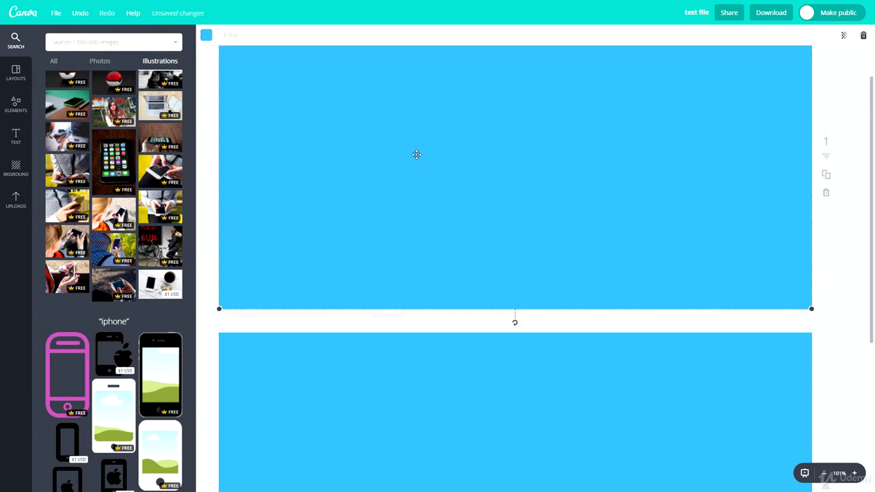
{"action": "scroll", "coordinate": [417, 153], "scroll_direction": "down", "scroll_amount": 3}
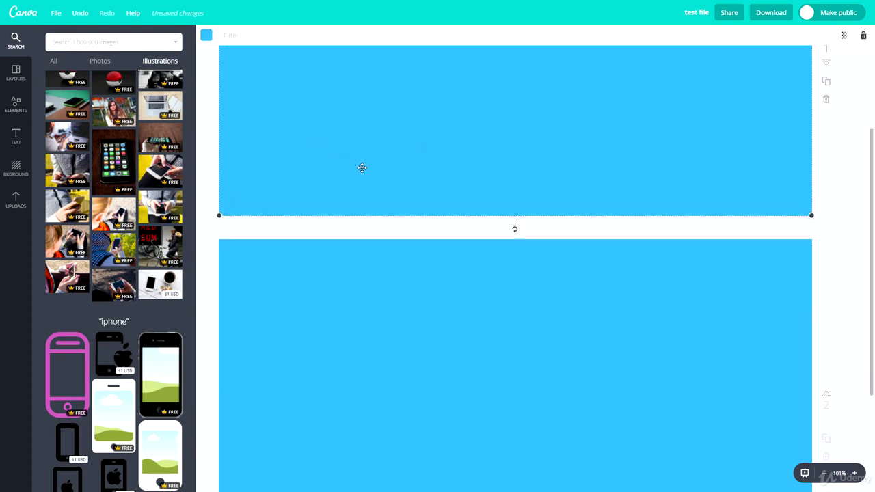
{"action": "scroll", "coordinate": [350, 170], "scroll_direction": "down", "scroll_amount": 3}
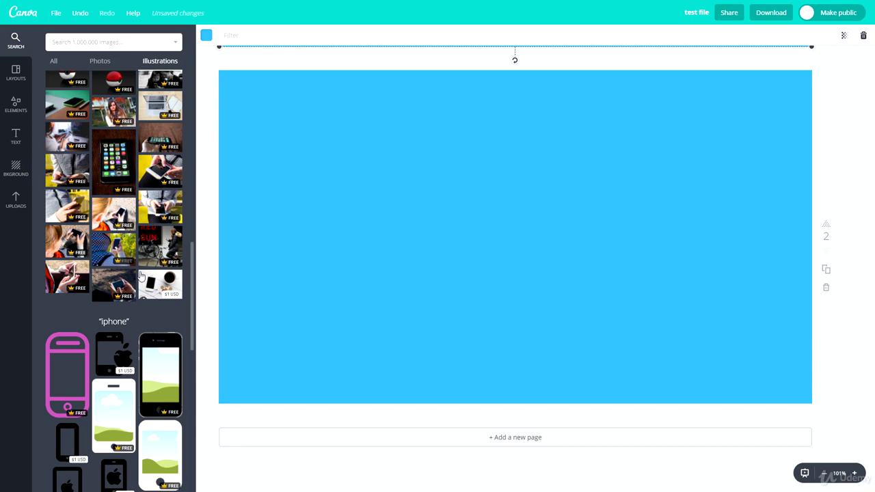
{"action": "scroll", "coordinate": [130, 307], "scroll_direction": "up", "scroll_amount": 5}
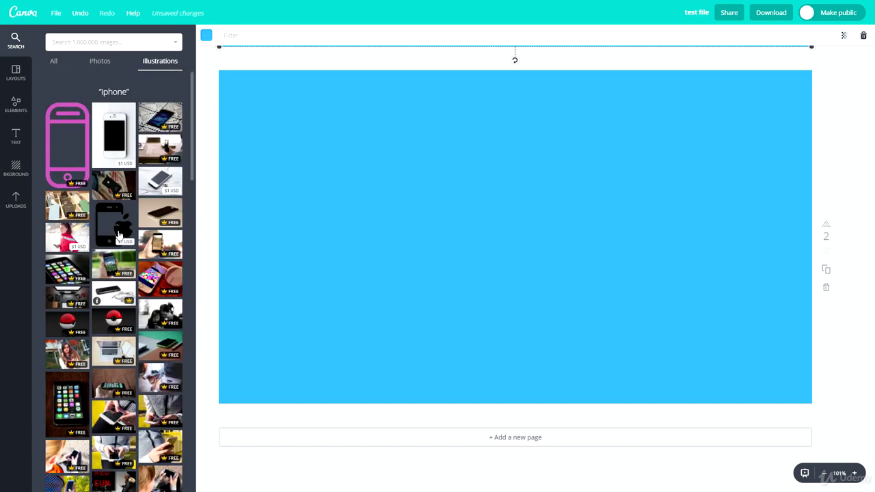